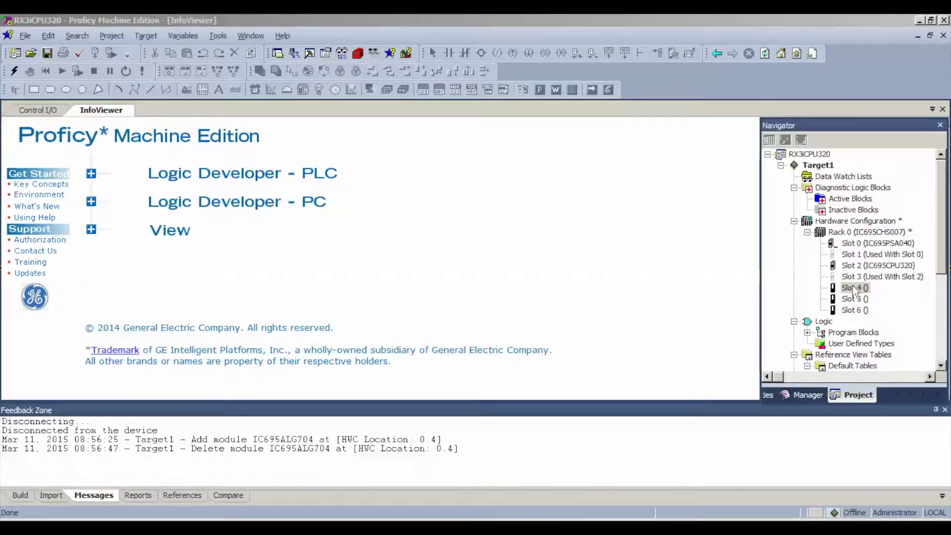
Bring up the context menu for the empty Slot 4 in Rack 0 of RX3iCPU320
right_click(852, 288)
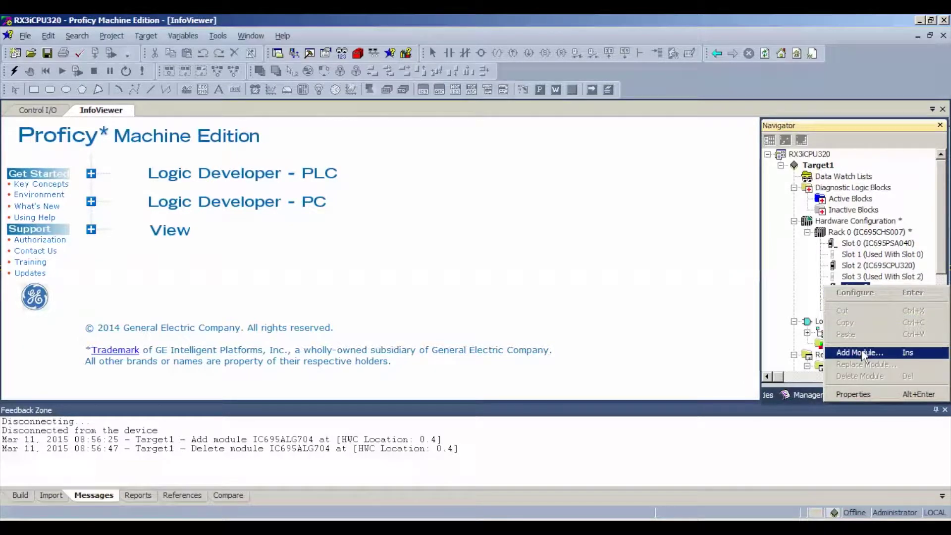
Place the IC695ALG704 analog output module in Slot 4 and show its Channel 1 parameters
left_click(862, 353)
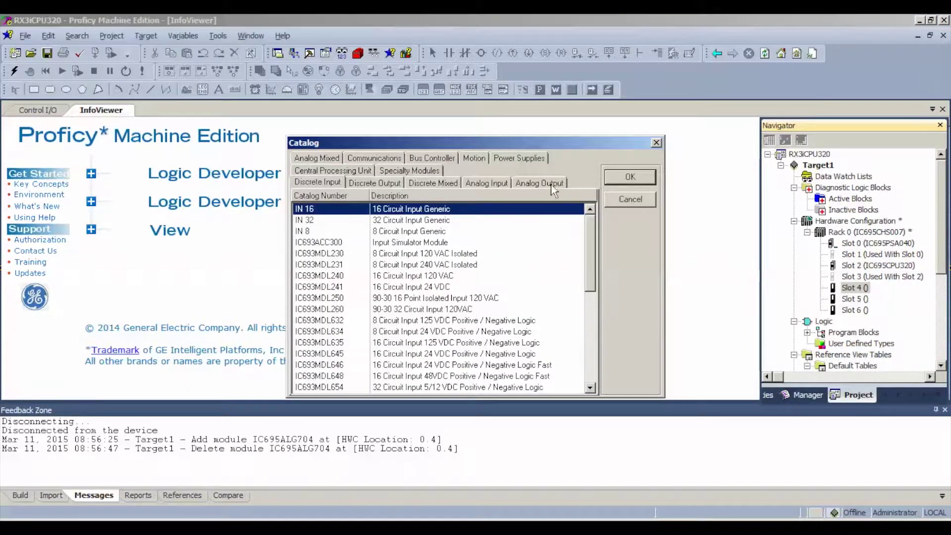
left_click(552, 188)
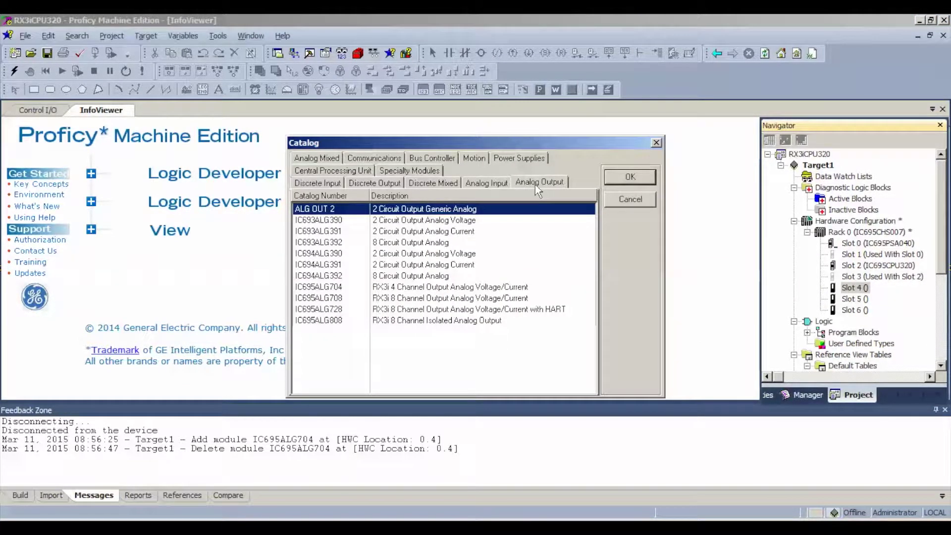
left_click(331, 290)
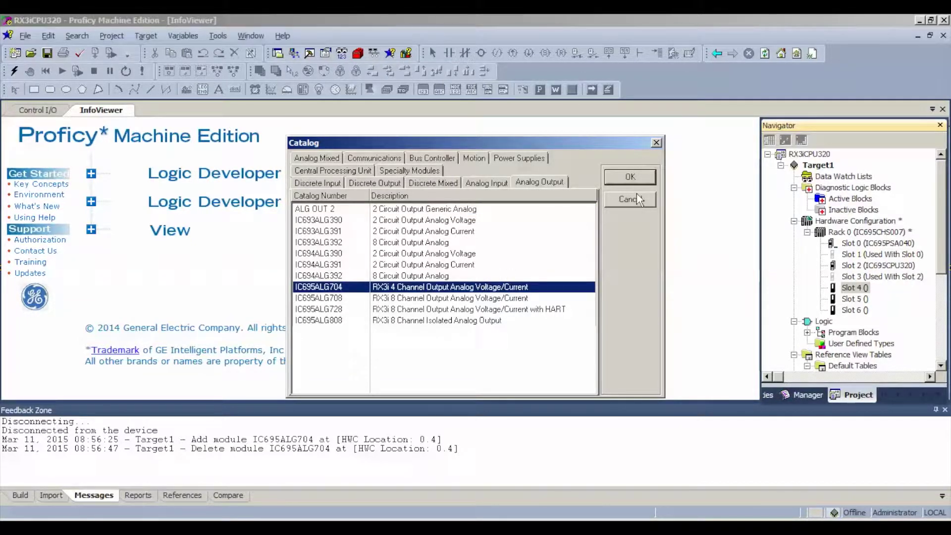
left_click(630, 177)
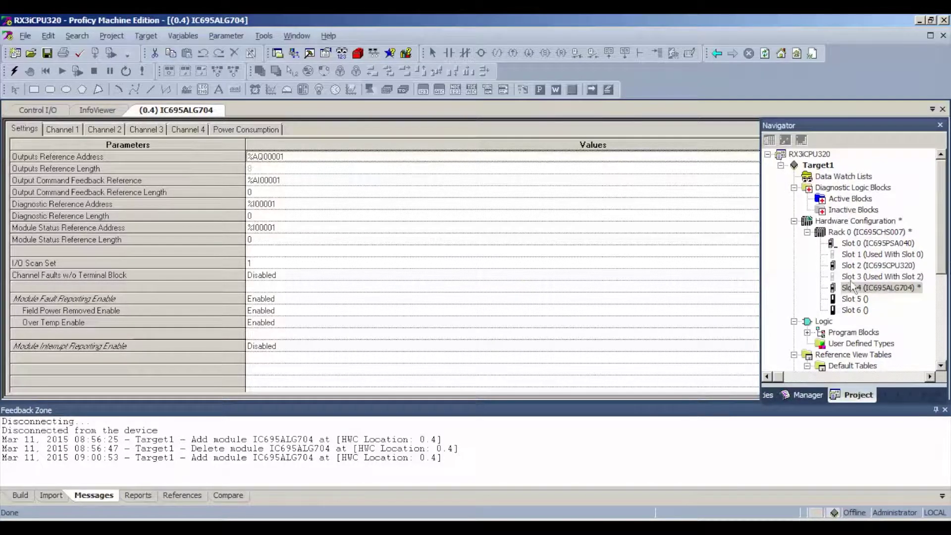
left_click(73, 130)
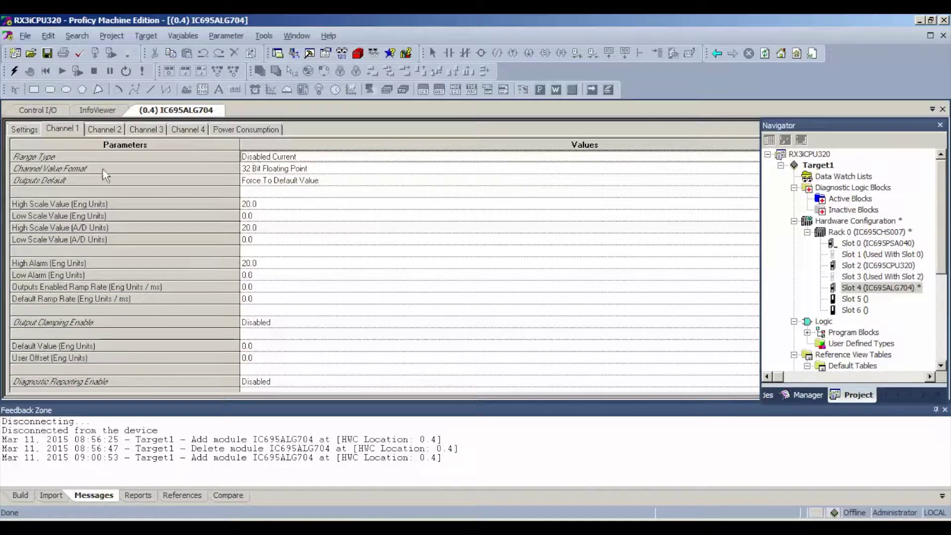
Set Channel 1 to the Voltage/Current range type with 16 Bit Integer value format
left_click(251, 158)
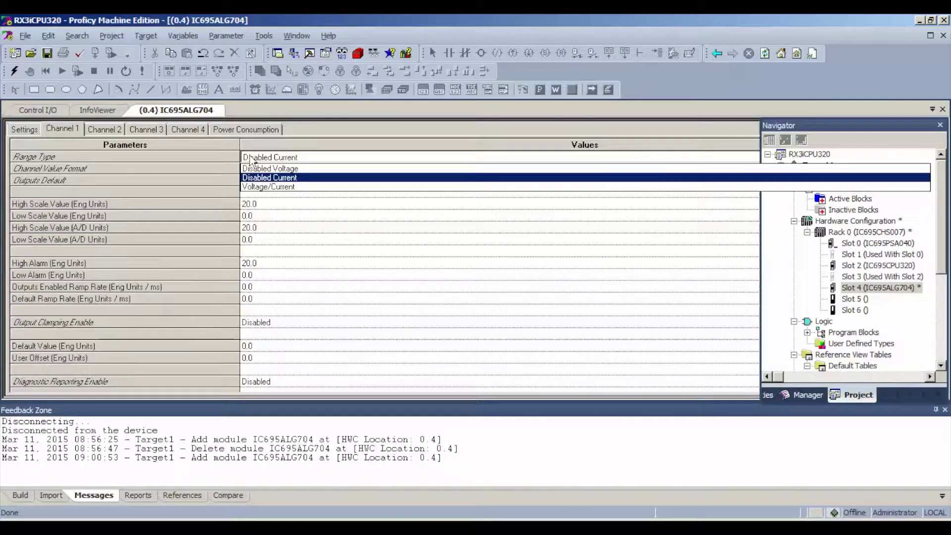
left_click(271, 187)
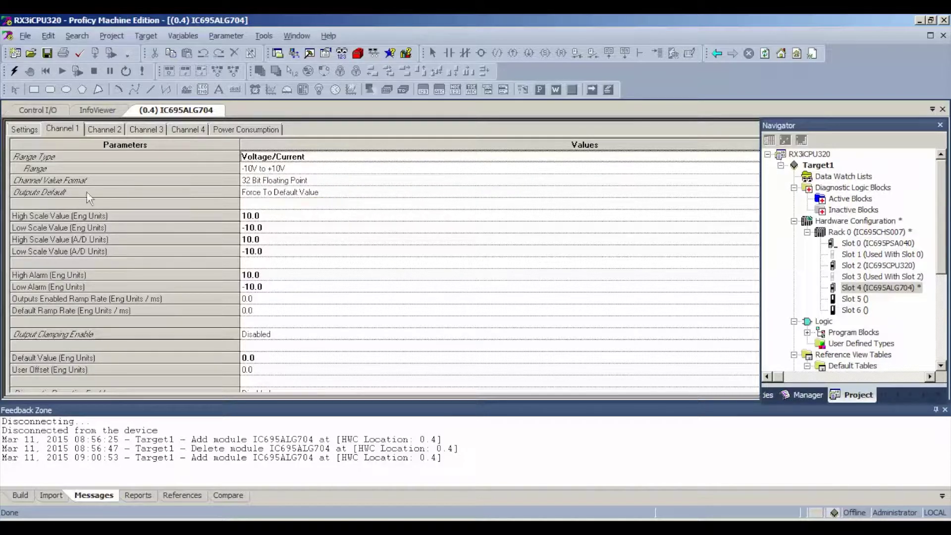
left_click(261, 182)
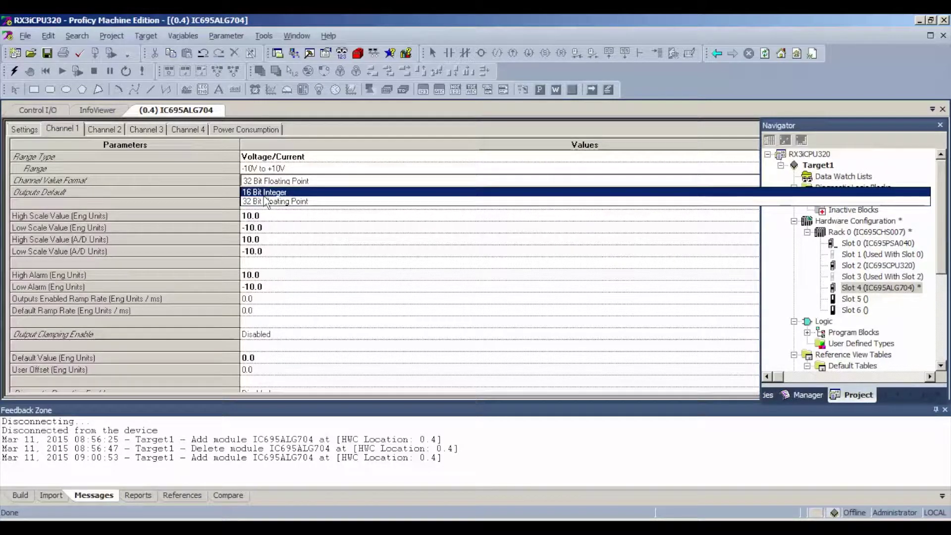
left_click(264, 193)
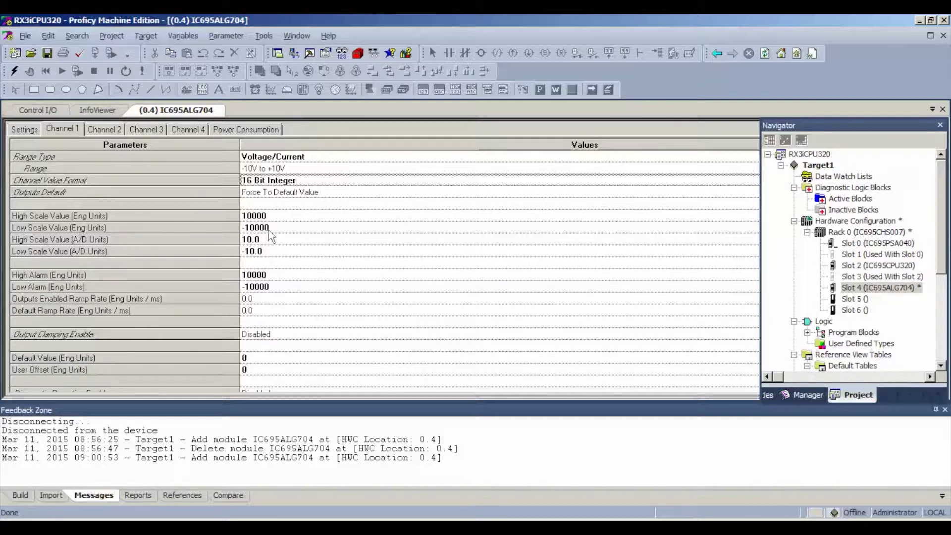
Set Channel 2 to the Voltage/Current range type with 16 Bit Integer value format
left_click(108, 129)
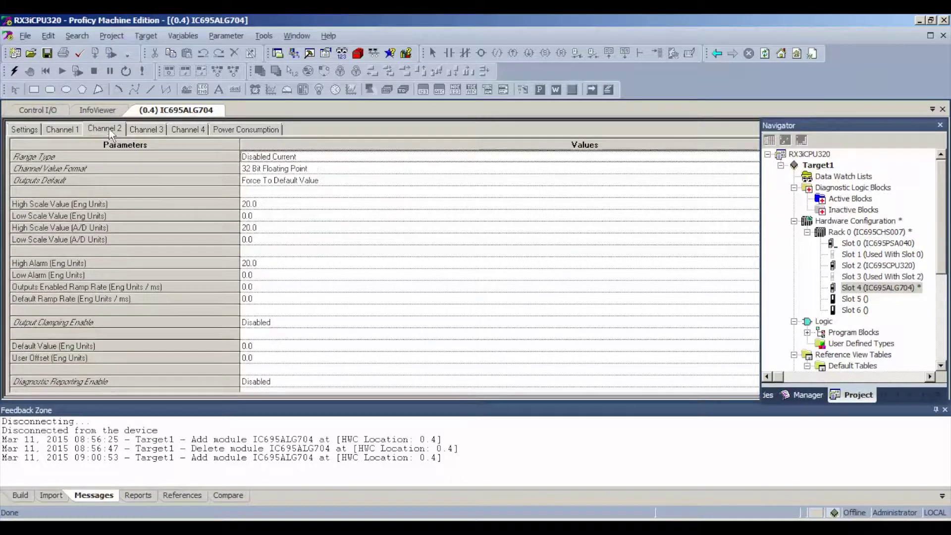
left_click(254, 161)
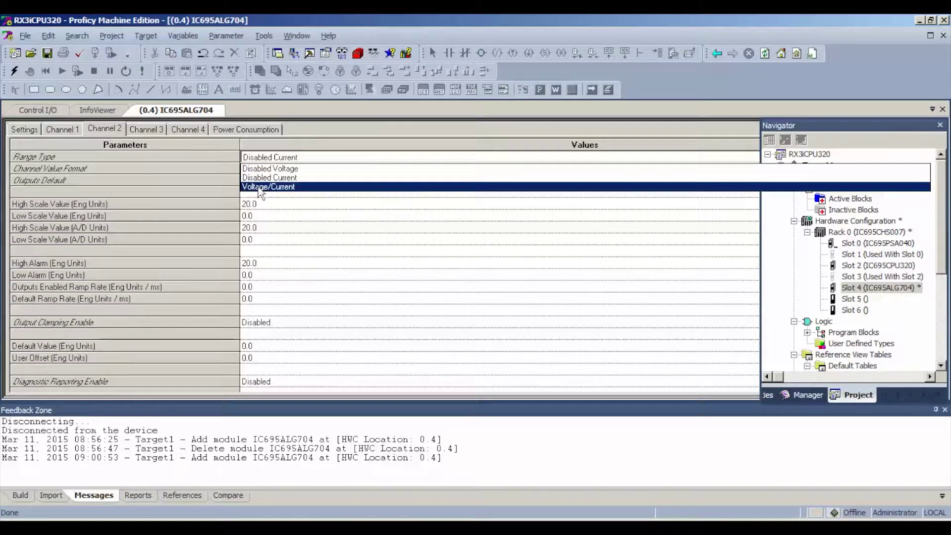
left_click(258, 187)
left_click(258, 181)
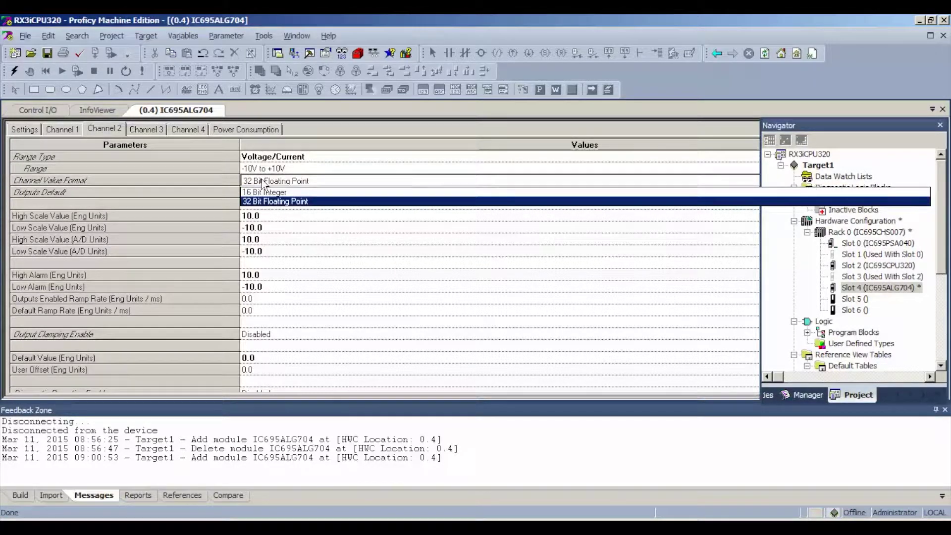
left_click(270, 198)
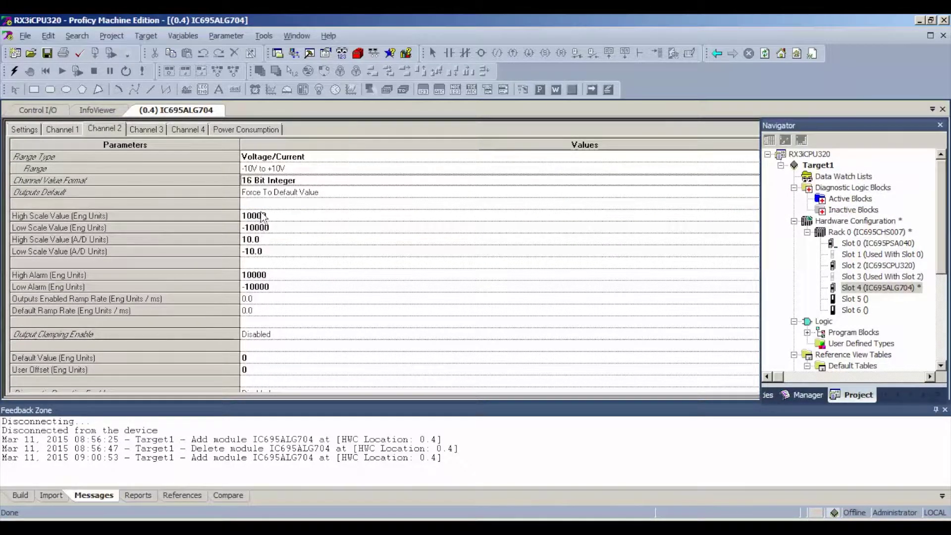
Give Channels 3 and 4 the Voltage/Current range type and 16 Bit Integer format
left_click(162, 130)
left_click(275, 158)
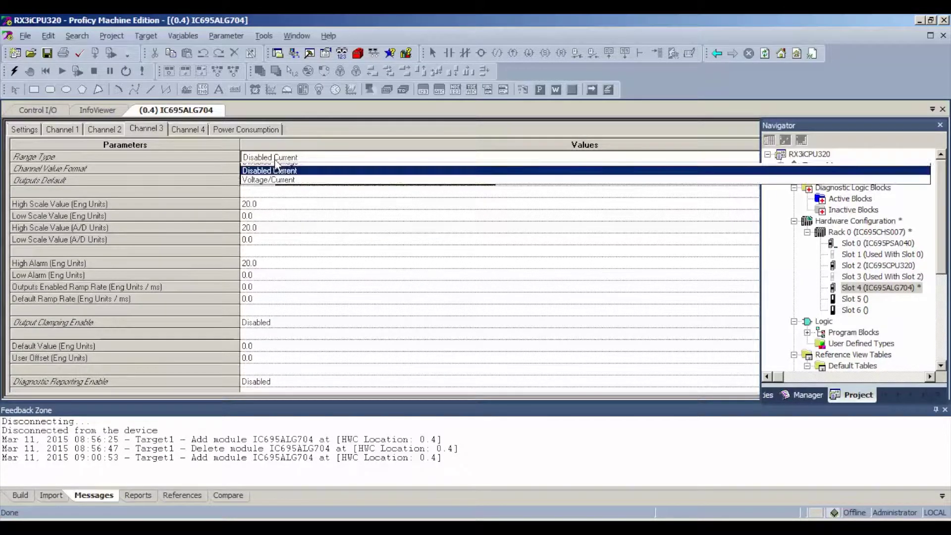
left_click(275, 187)
left_click(280, 181)
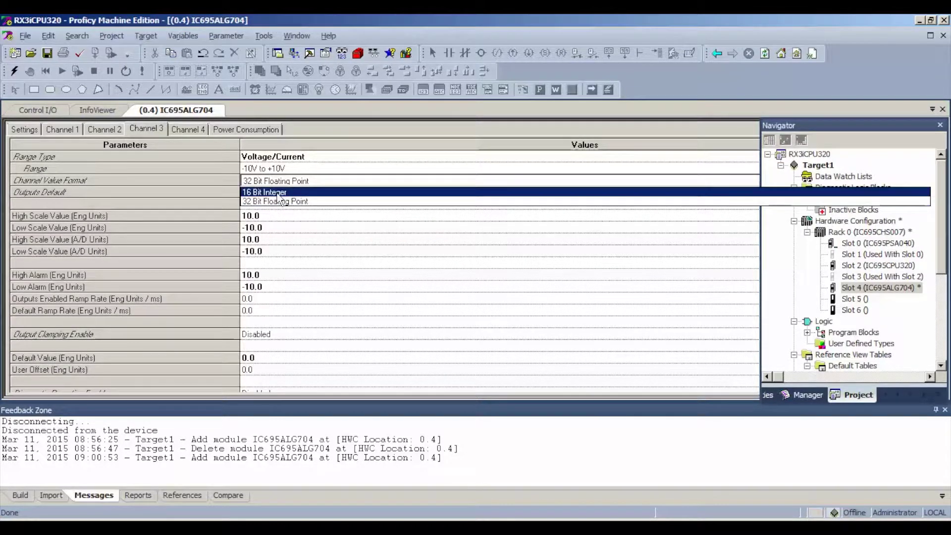
left_click(279, 192)
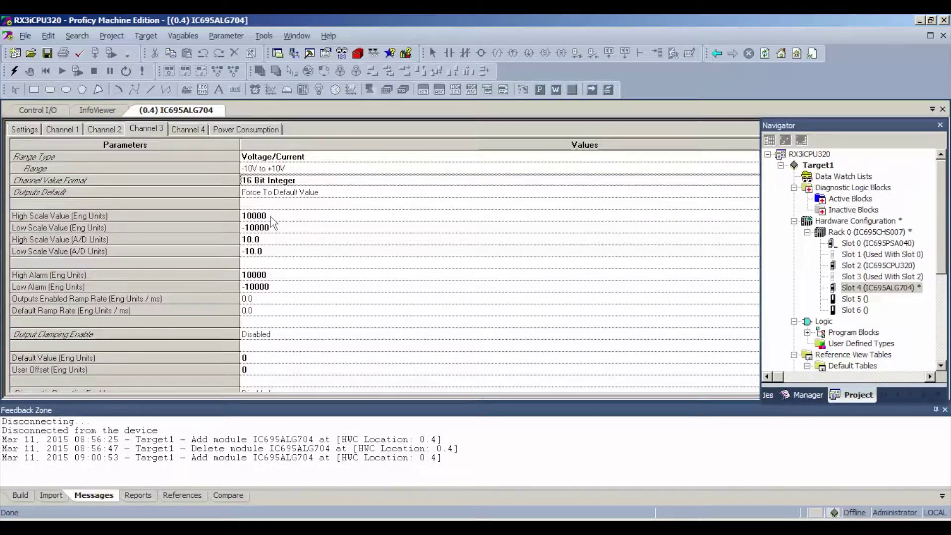
left_click(188, 130)
left_click(257, 158)
left_click(270, 187)
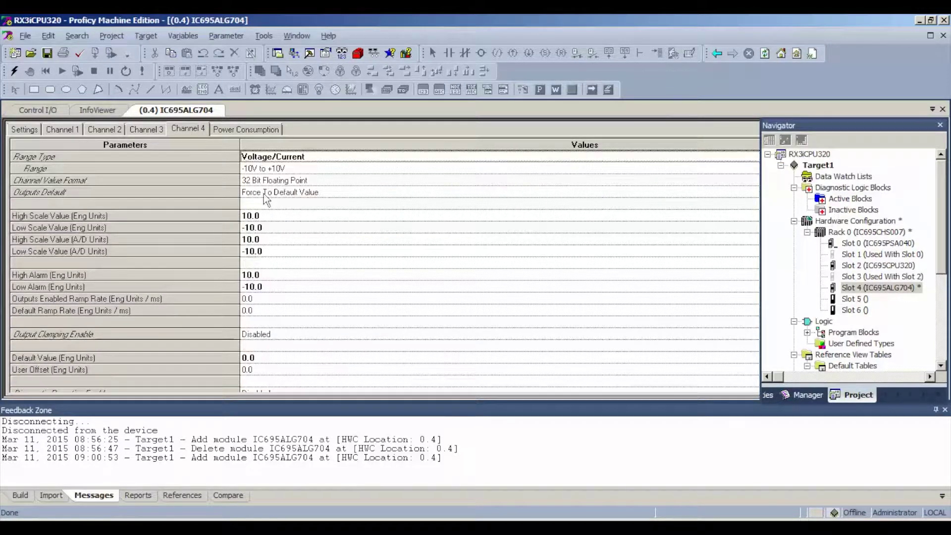
left_click(267, 181)
left_click(265, 192)
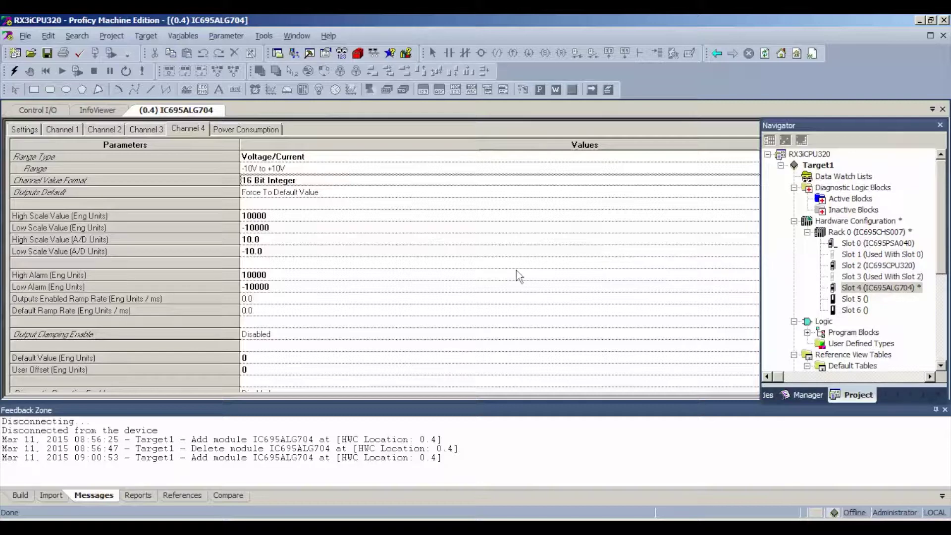
Go online with the IC695CPU320 controller and switch to Programmer mode
left_click(15, 72)
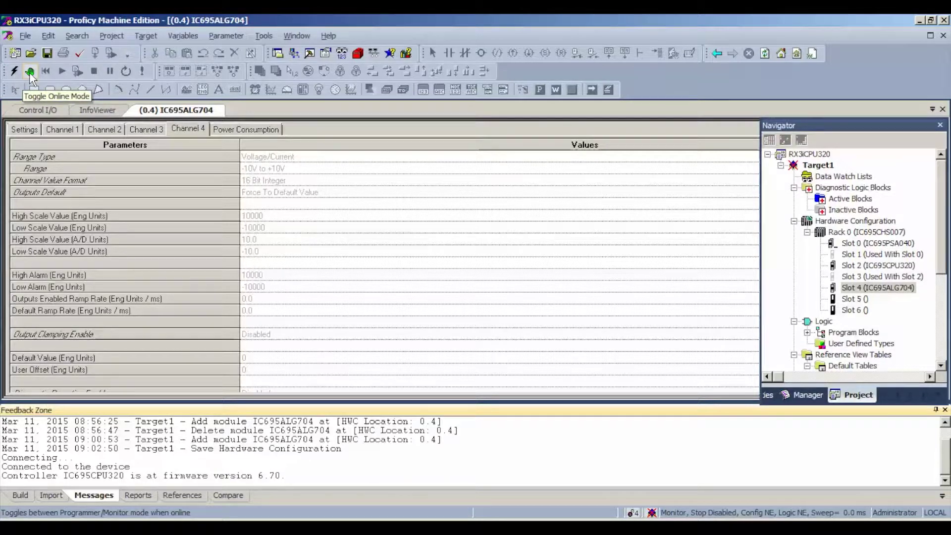
left_click(30, 72)
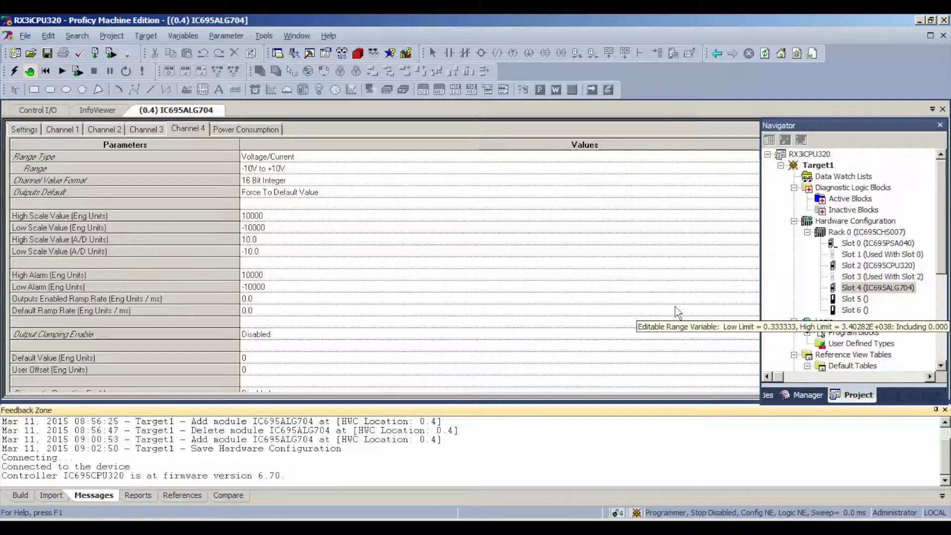
mouse_move(677, 305)
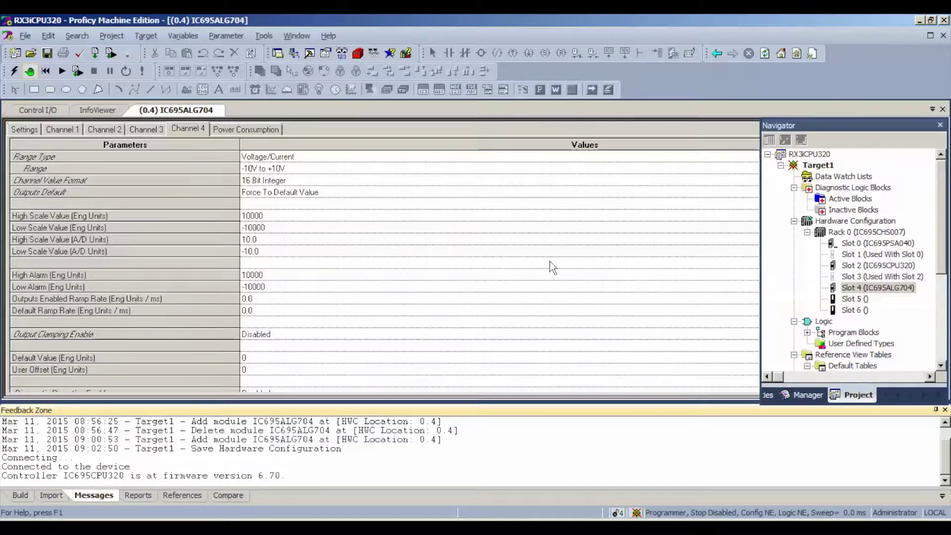
mouse_move(441, 252)
left_click(146, 36)
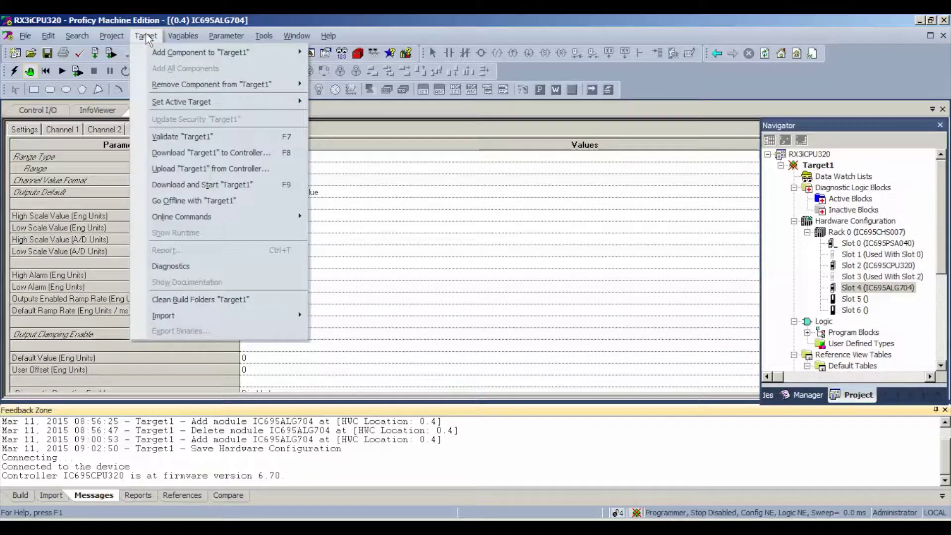
Clear the controller's Controller Fault Table and IO Fault Table, confirming the clear
mouse_move(208, 222)
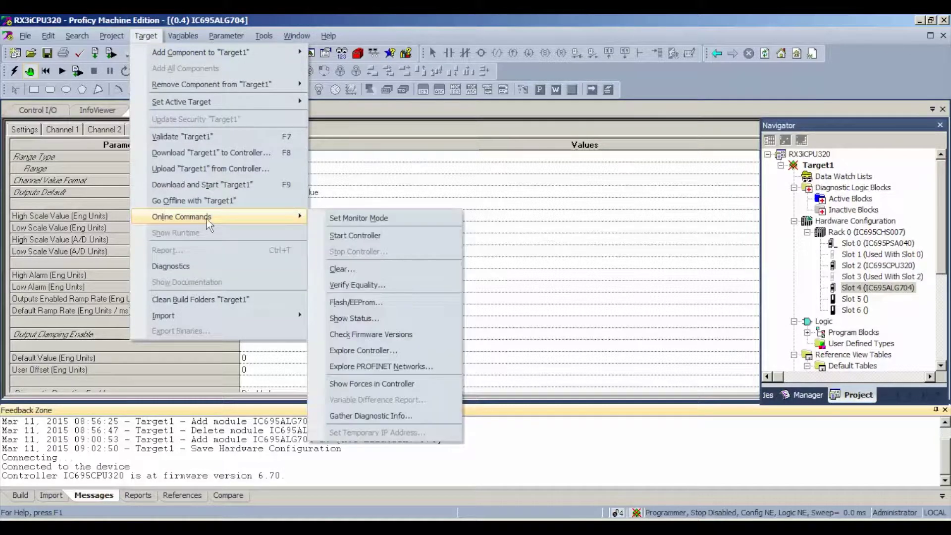
left_click(364, 270)
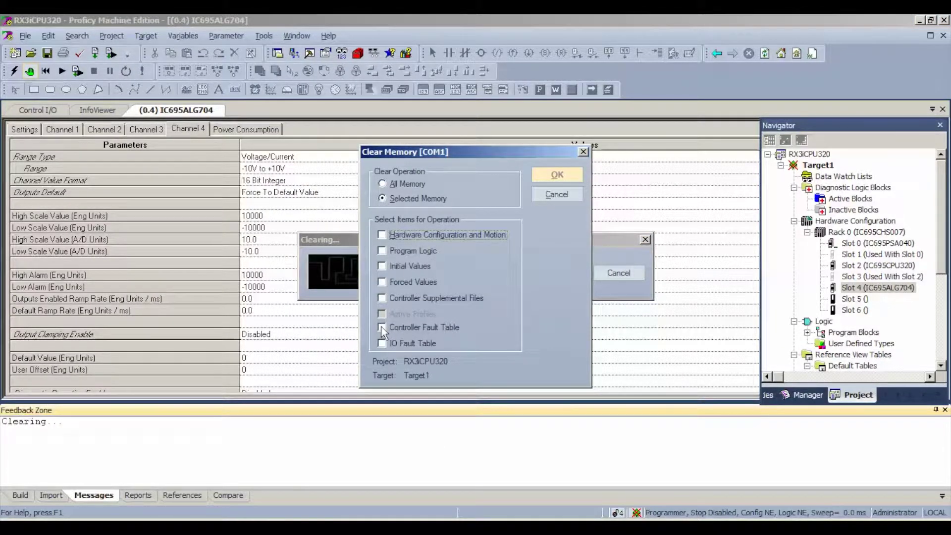
left_click(381, 327)
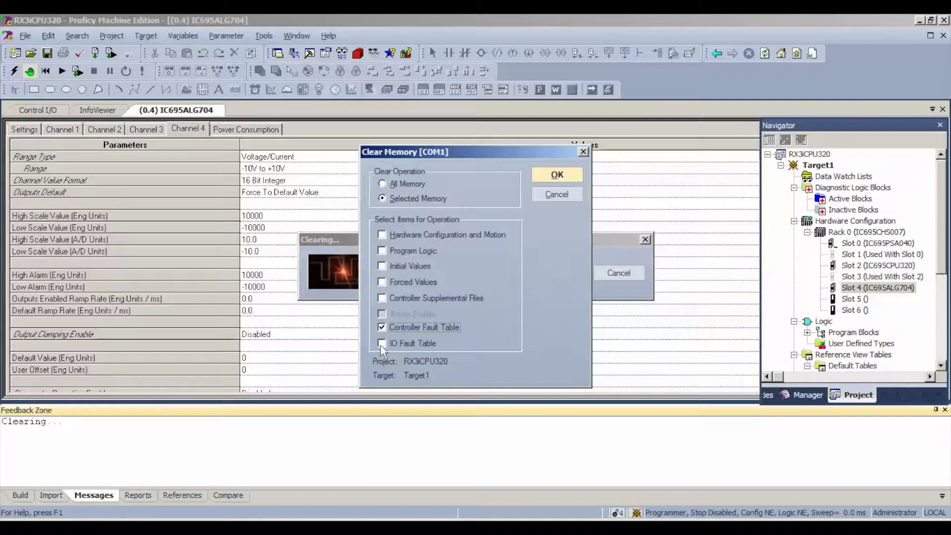
left_click(381, 344)
left_click(557, 175)
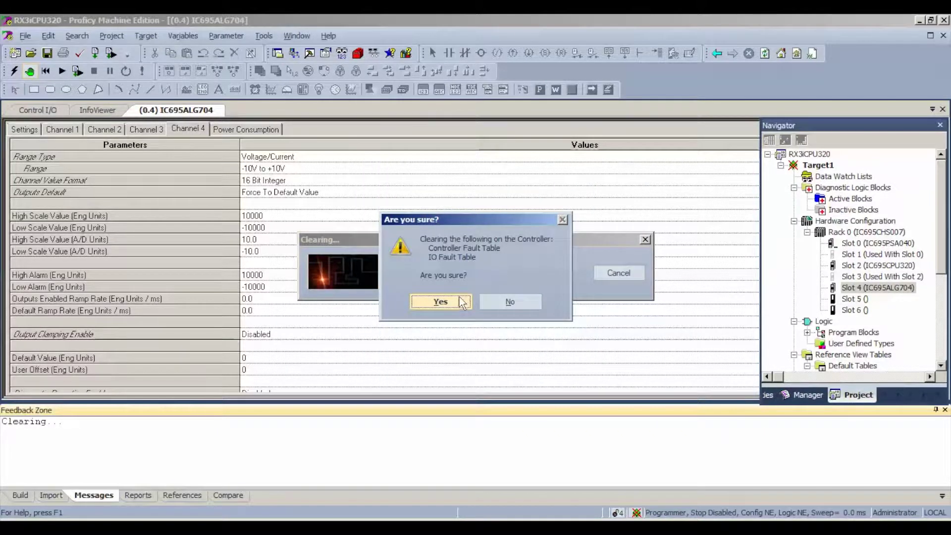
left_click(458, 301)
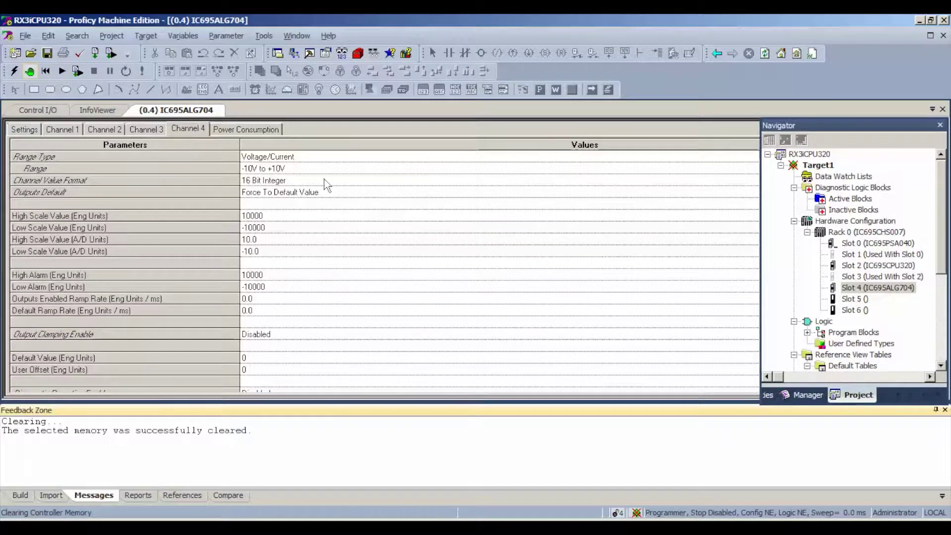
Download the hardware configuration and logic to the controller
left_click(77, 74)
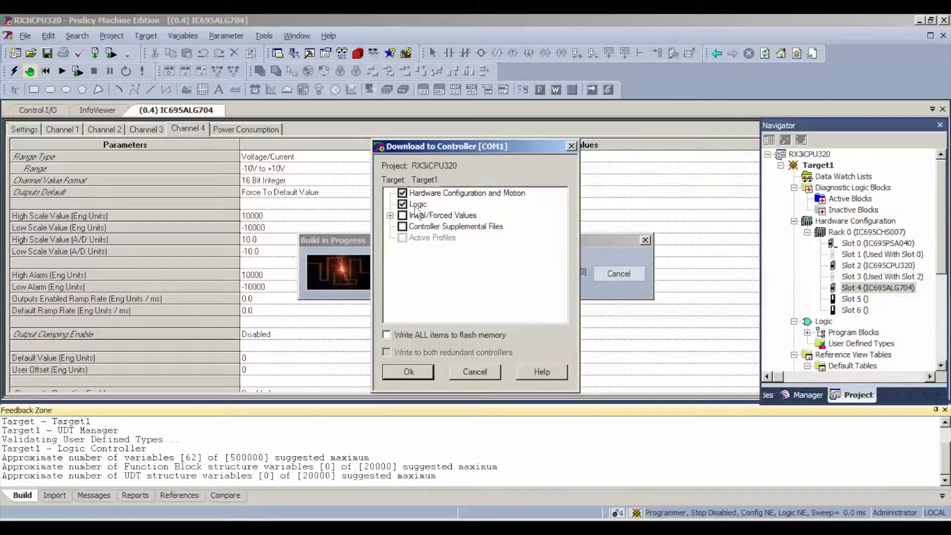
left_click(408, 373)
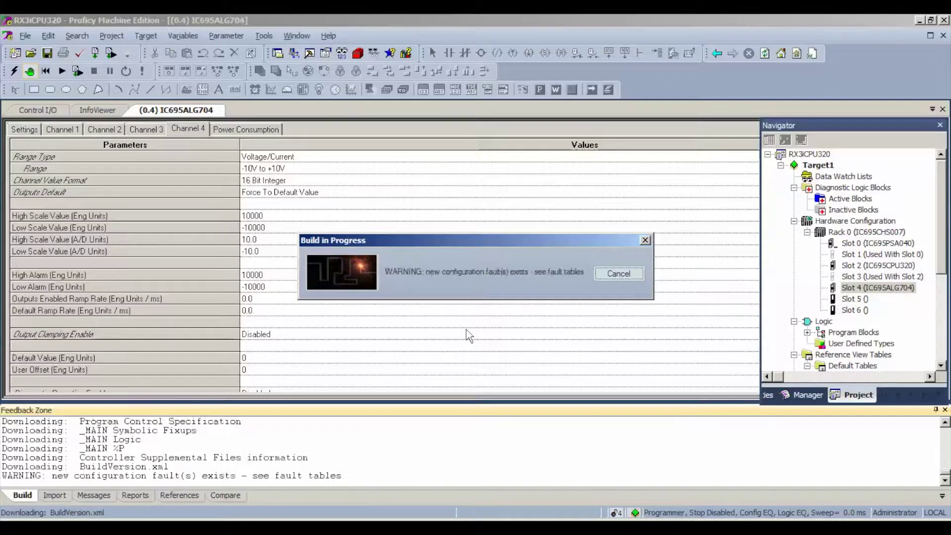
Start the controller in run mode with outputs enabled
left_click(440, 297)
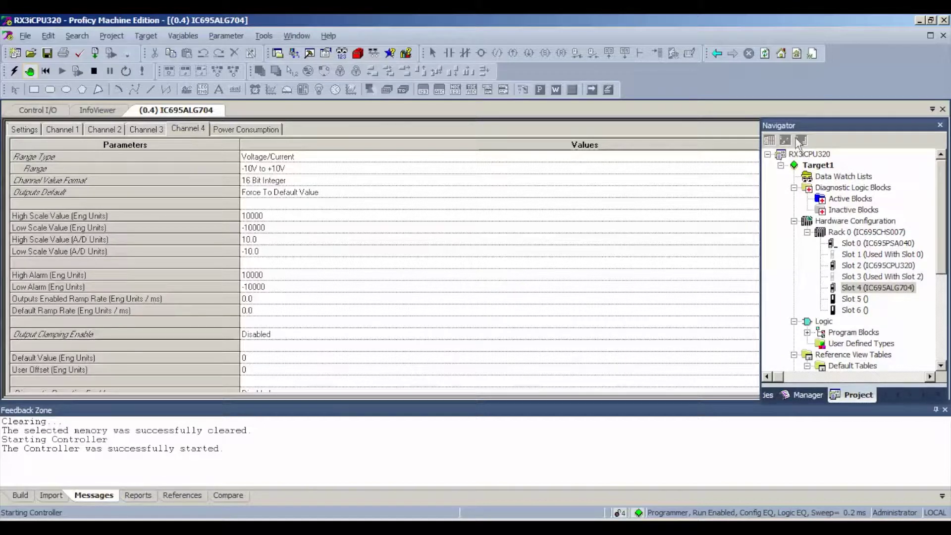
Open the %AQ - Analog Output reference table from Default Tables in the Navigator
left_click_drag(936, 200, 933, 271)
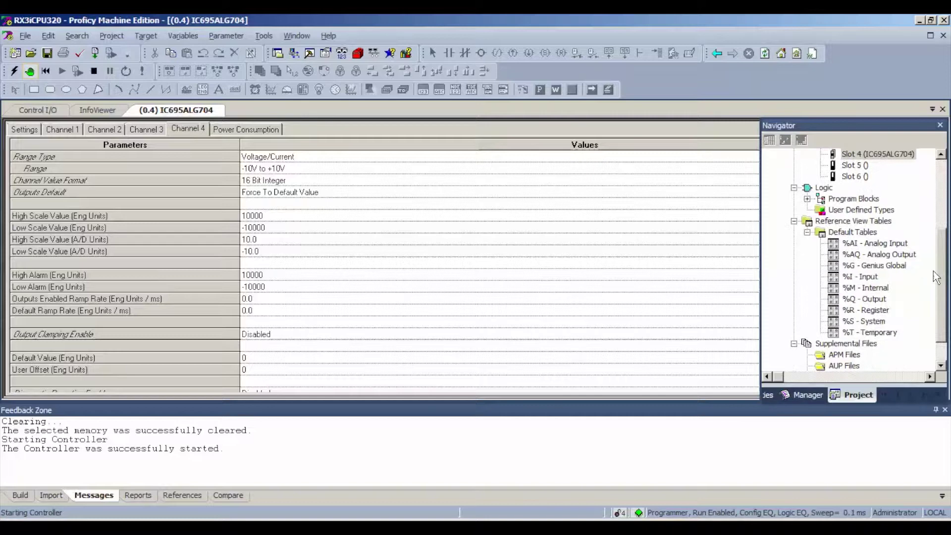
left_click(806, 232)
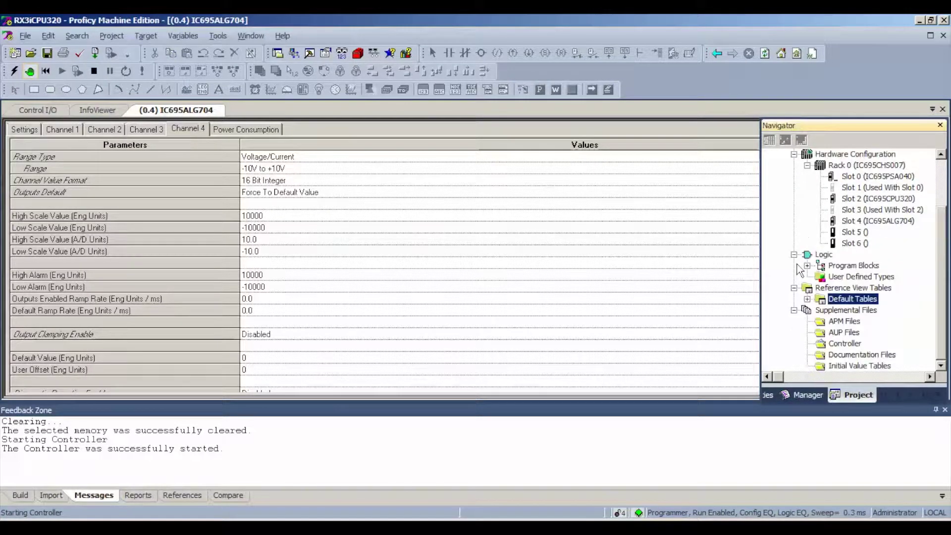
left_click(807, 299)
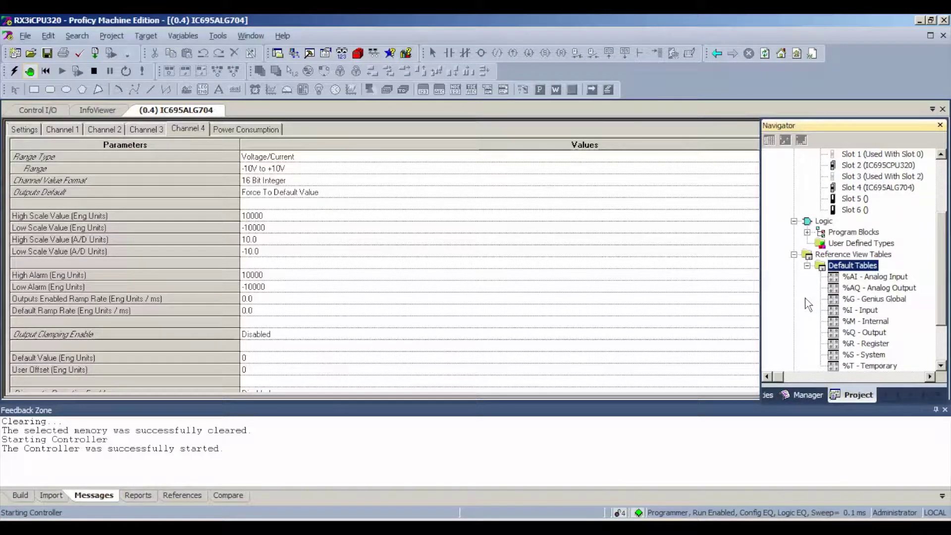
double_click(854, 290)
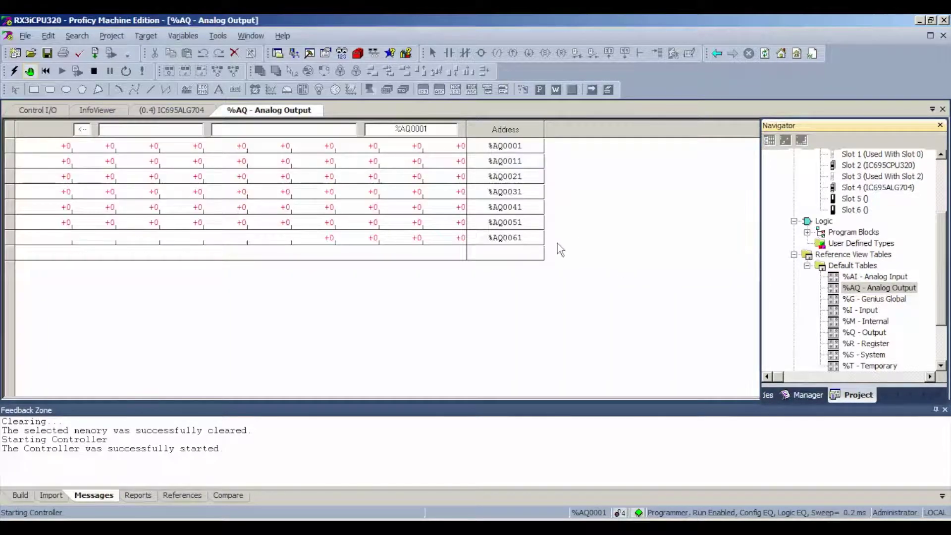
Check the IC695ALG704 reference address settings, then return to the %AQ table
left_click(161, 115)
left_click(25, 129)
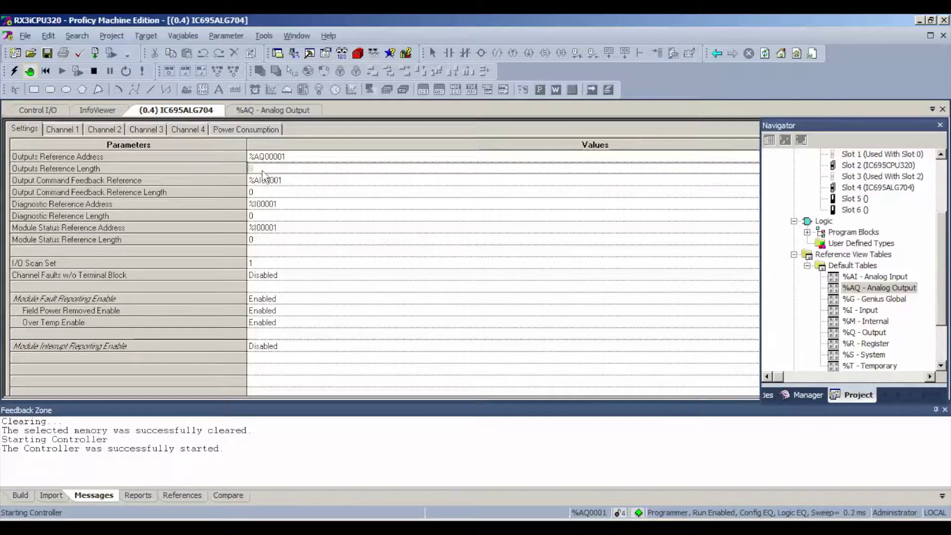
left_click(266, 113)
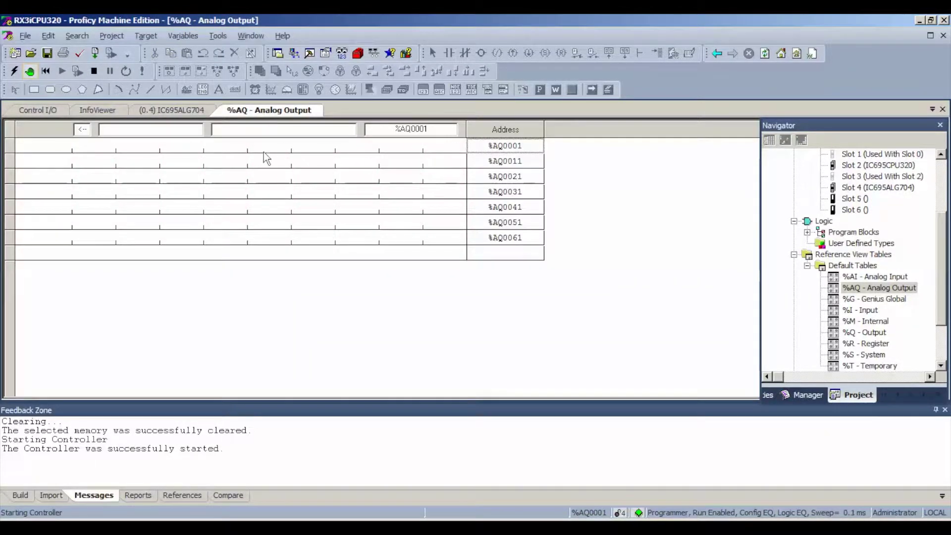
Write +10000 into %AQ0001, %AQ0003, %AQ0005 and %AQ0007
left_click(464, 151)
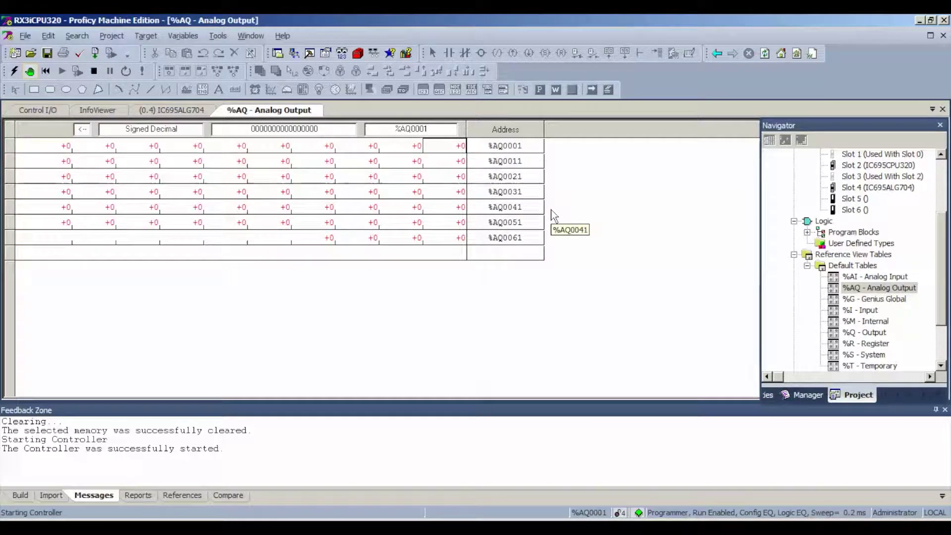
type("10000")
key("Return")
key("Left")
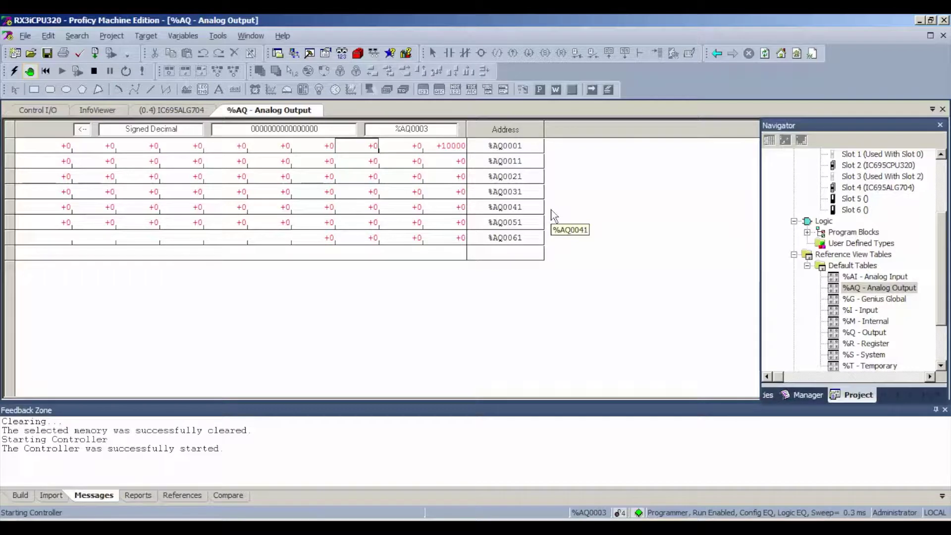
type("10000")
key("Return")
key("Left")
type("10000")
key("Return")
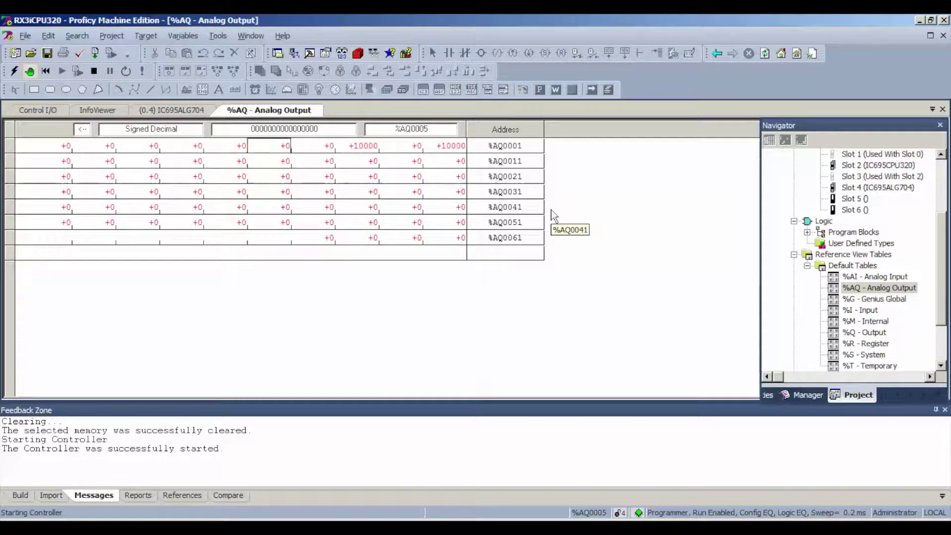
key("Left")
key("Left")
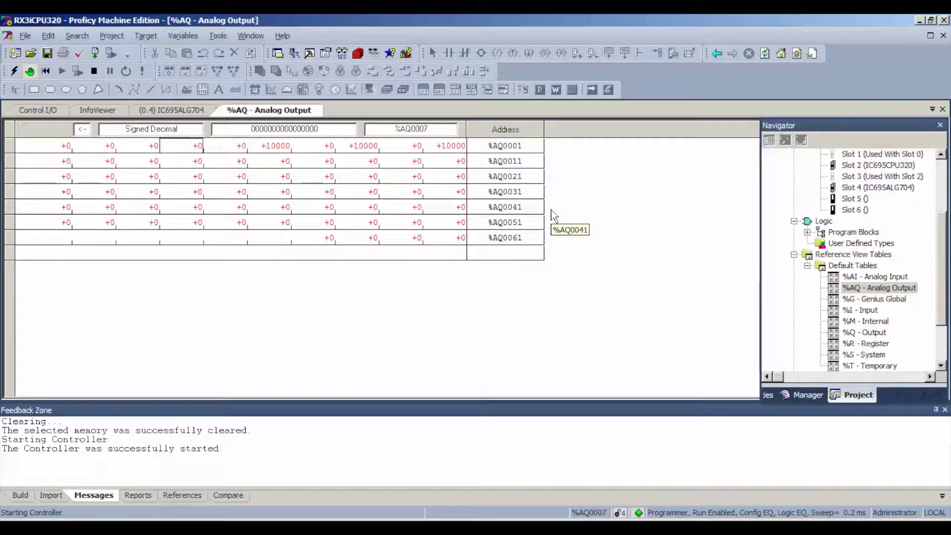
type("10000")
key("Return")
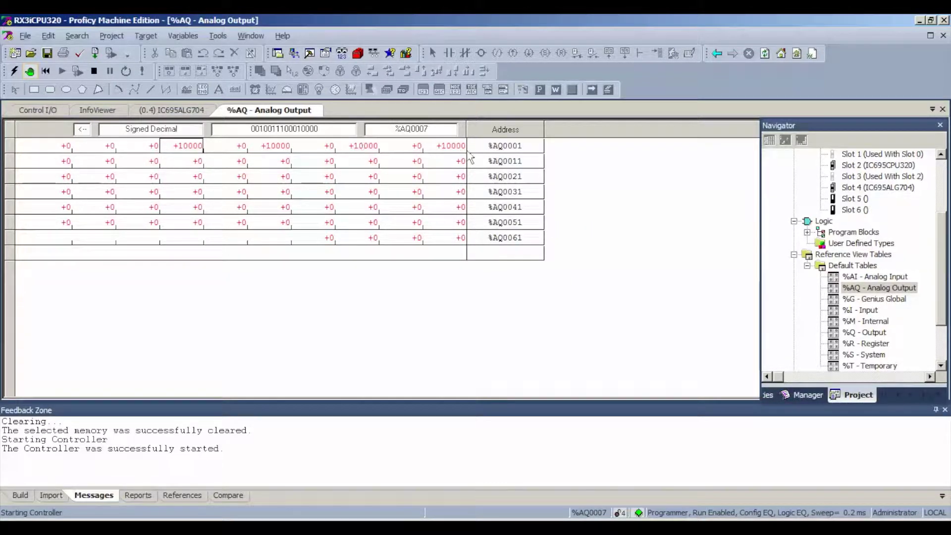
Review the %AQ0008 and %AQ0001 values and the IC695ALG704 module settings
left_click(142, 147)
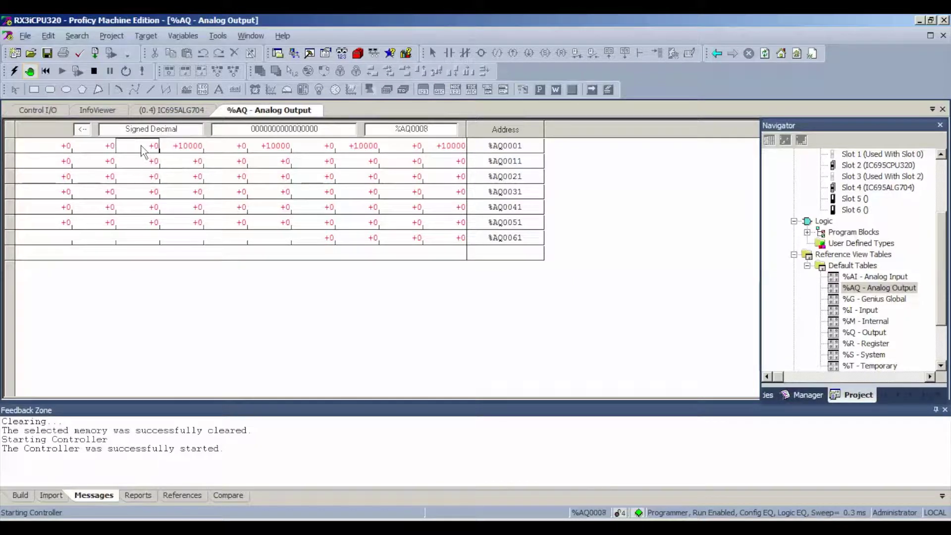
left_click(463, 151)
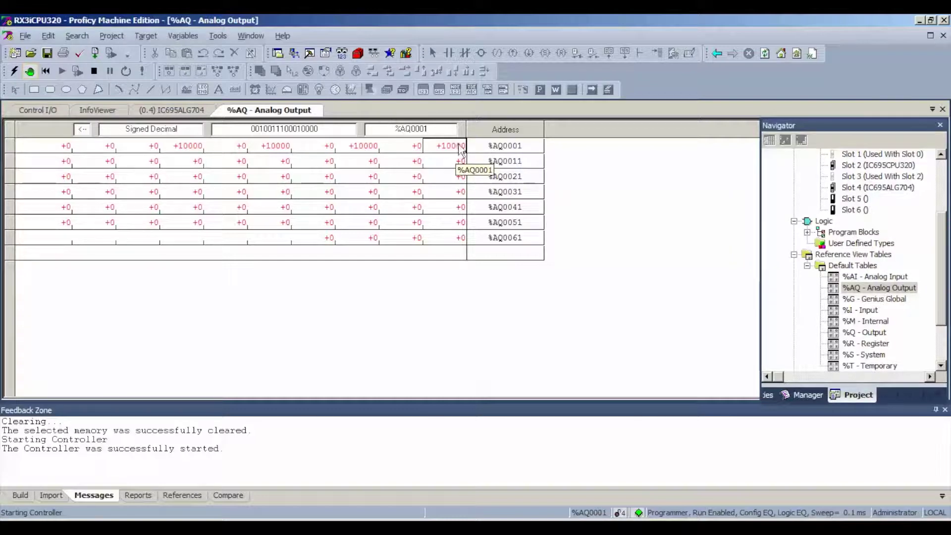
left_click(151, 111)
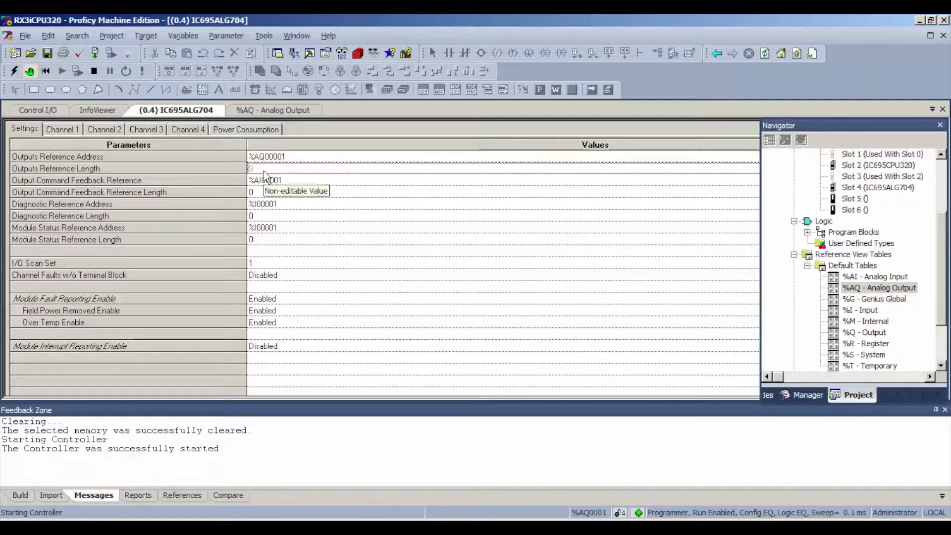
Switch back to the %AQ analog output table
left_click(258, 111)
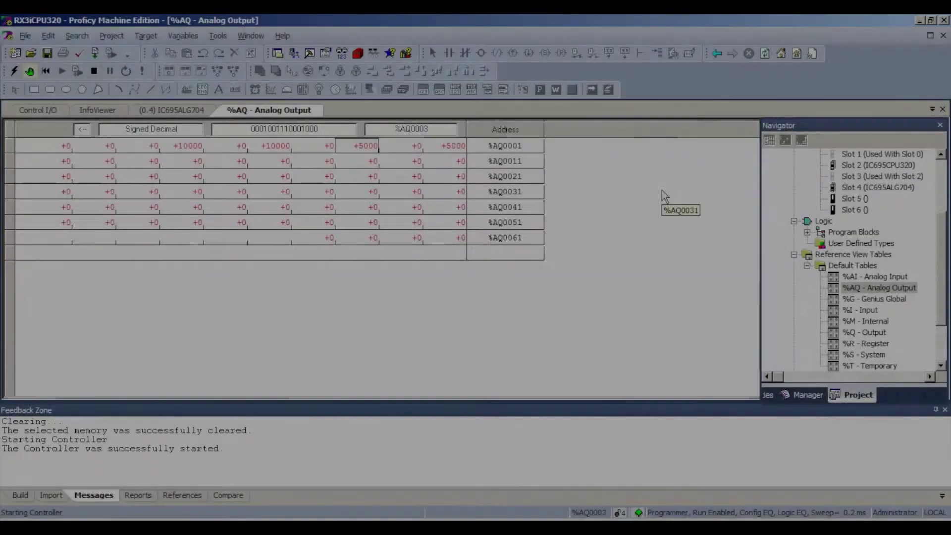
Enter 2500 into %AQ0001 and start entering a corrected value in the next output
key("Right")
key("Right")
type("2500")
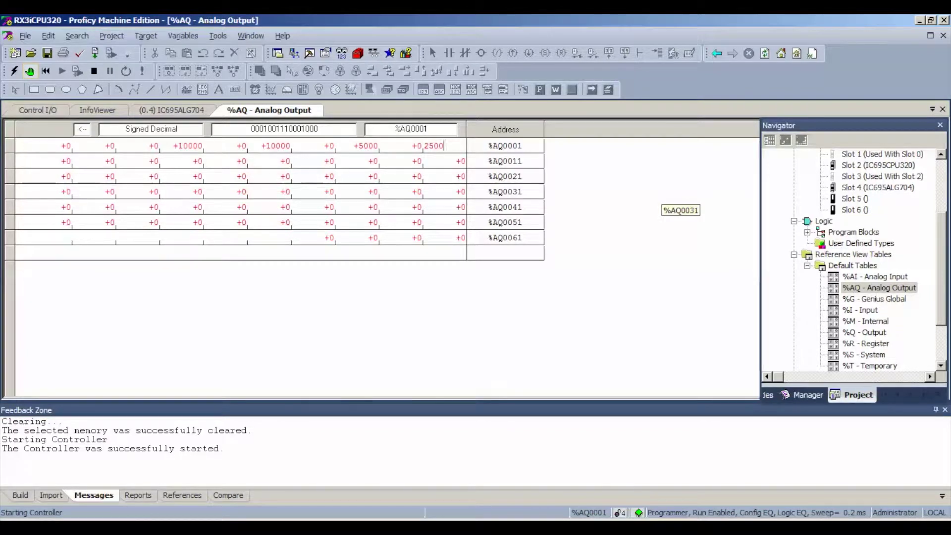
key("Return")
key("Left")
type("25")
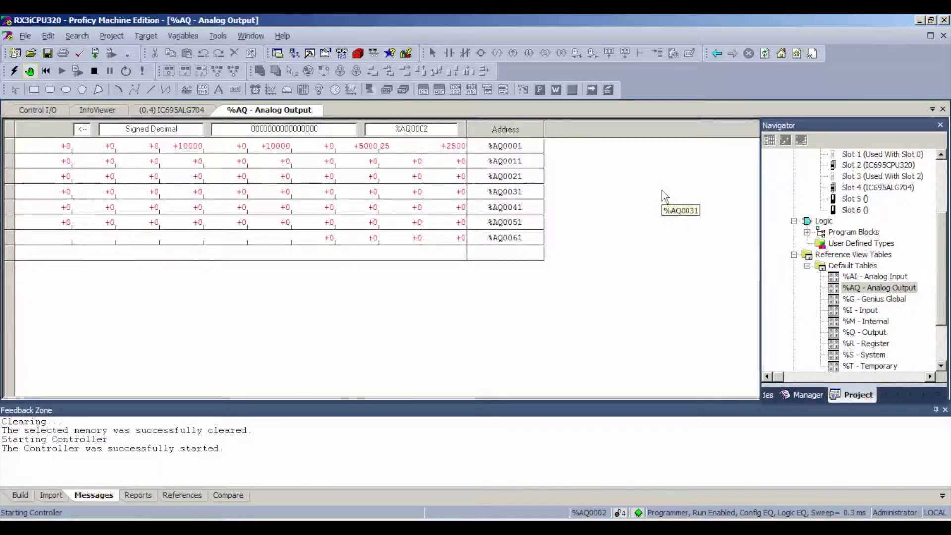
key("BackSpace")
key("BackSpace")
type("0")
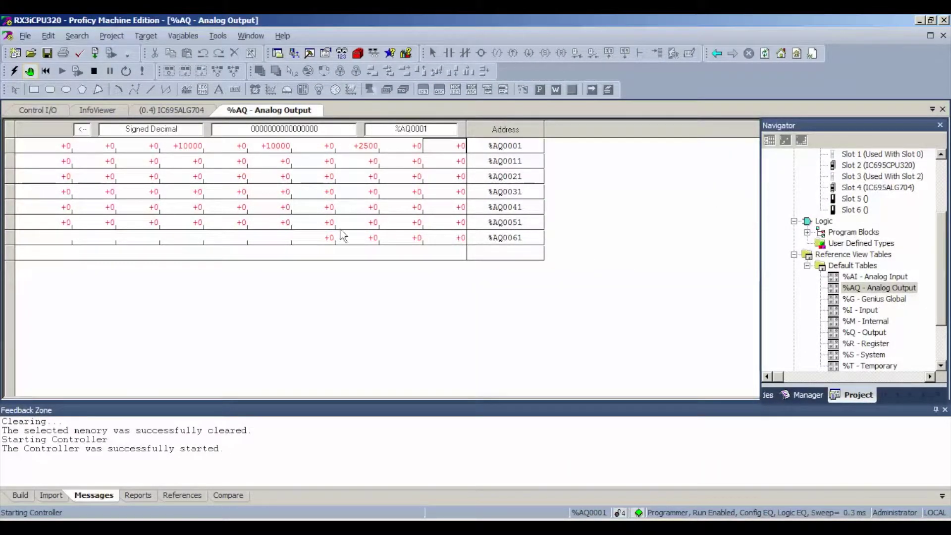
Stop the running controller and confirm, then return to the IC695ALG704 module settings
left_click(94, 72)
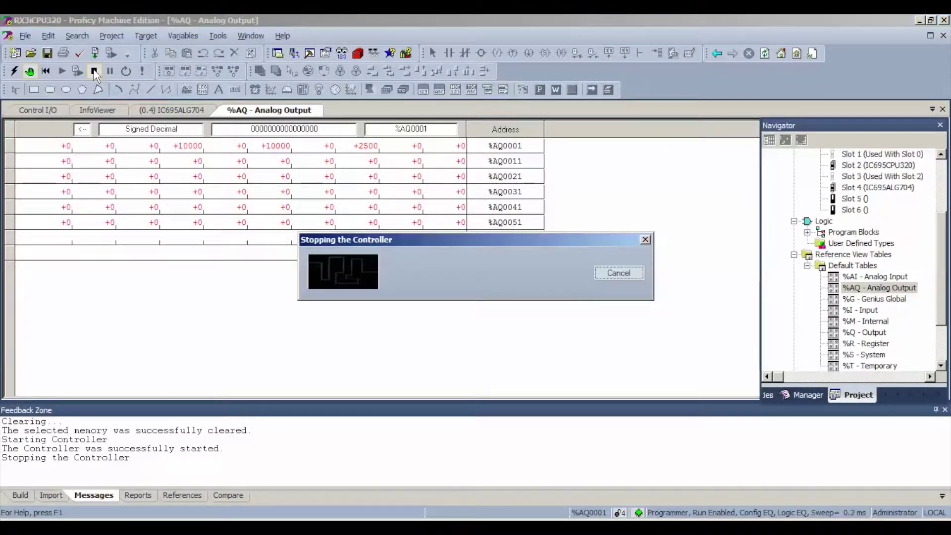
left_click(441, 297)
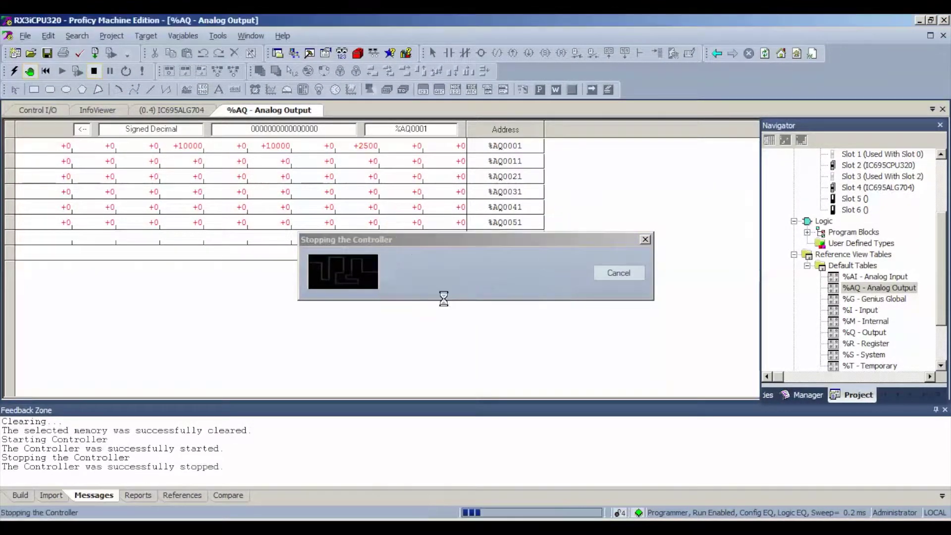
left_click(177, 112)
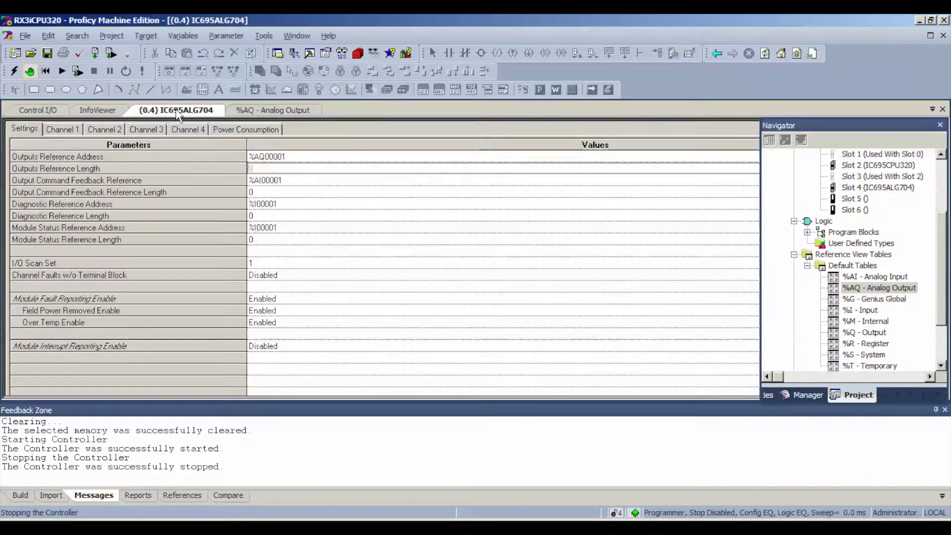
Set Channels 1 and 2 of the IC695ALG704 to the 0mA to 20mA range
left_click(79, 131)
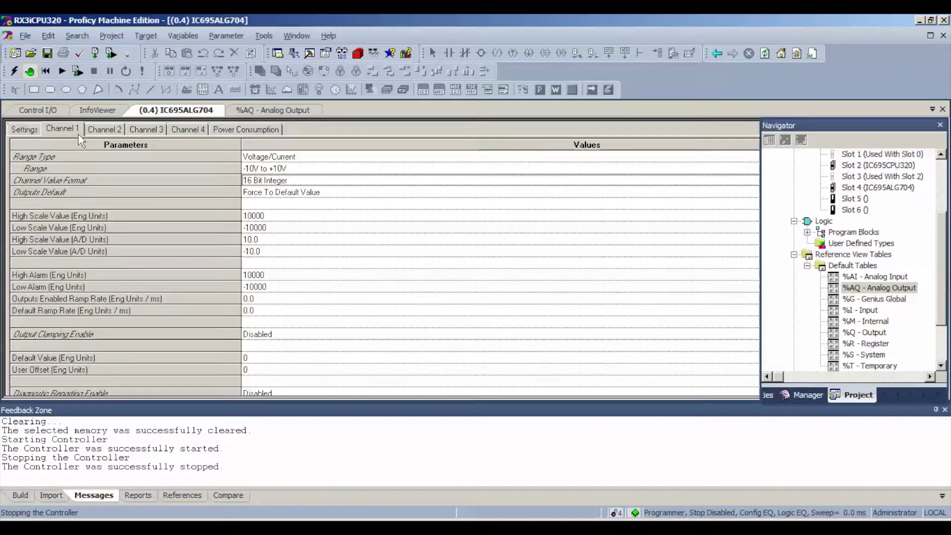
left_click(299, 169)
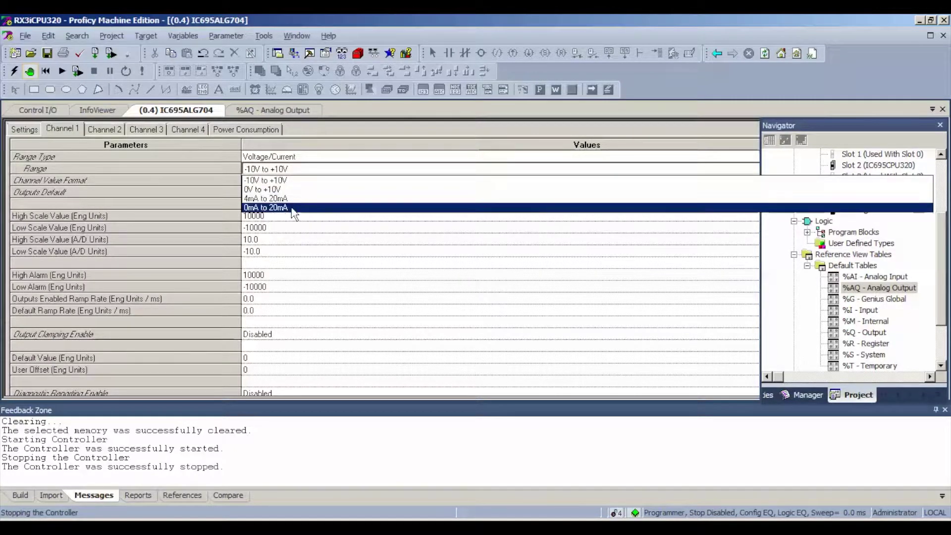
left_click(293, 208)
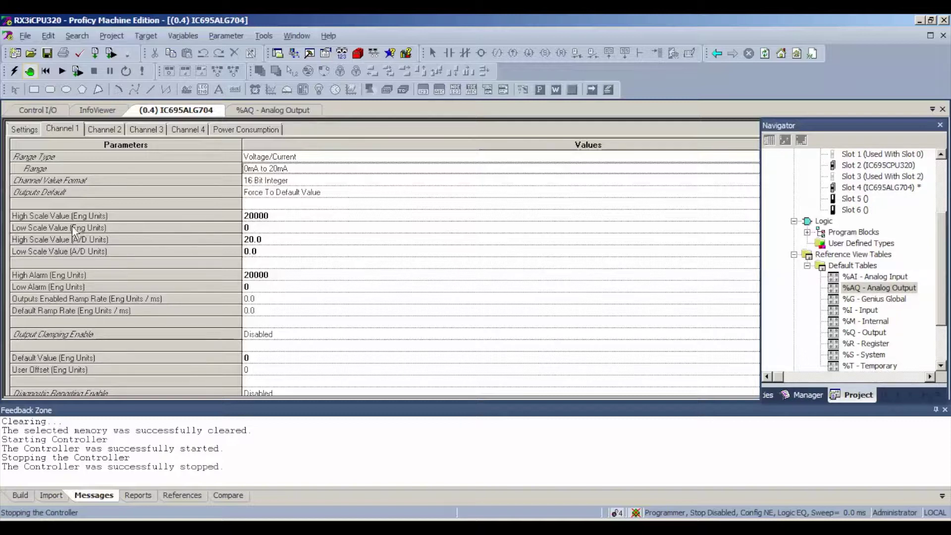
left_click(276, 218)
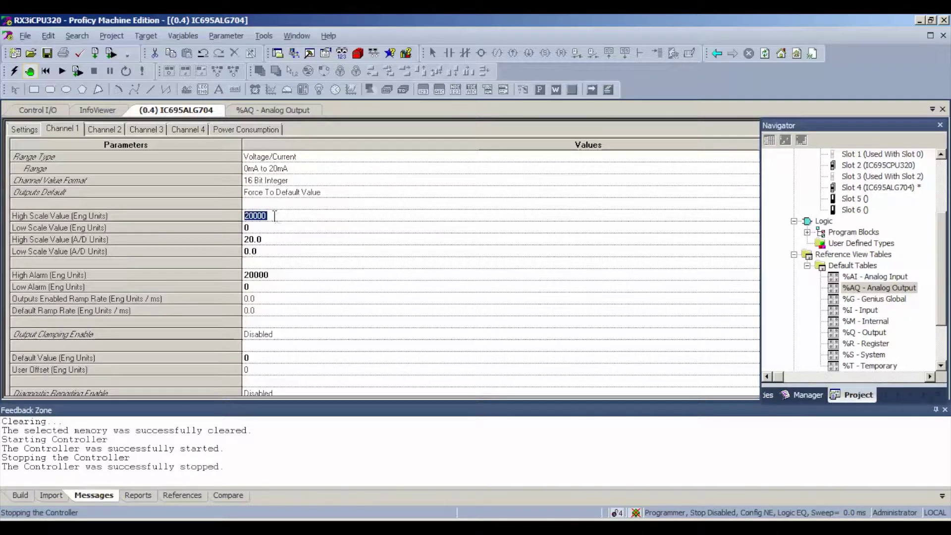
left_click(103, 129)
left_click(258, 170)
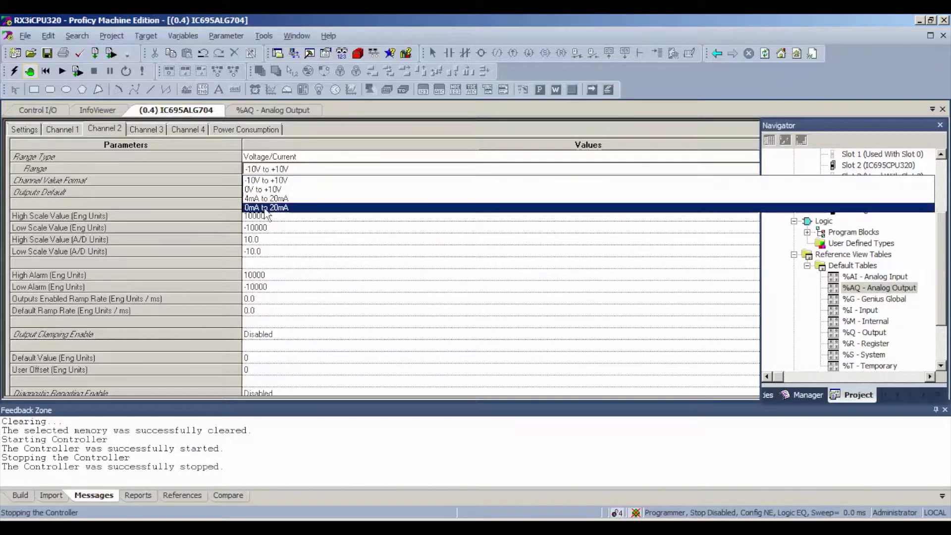
left_click(261, 203)
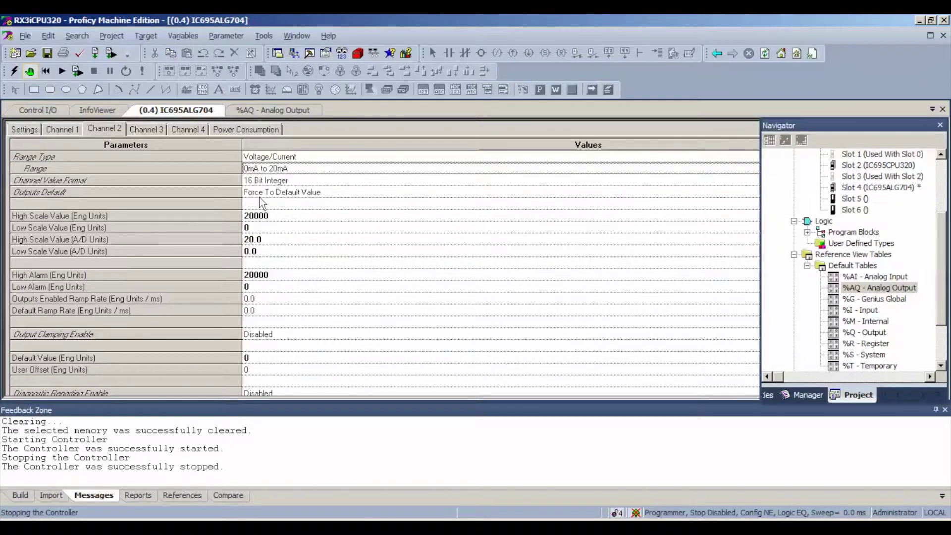
Set Channels 3 and 4 to the 0mA to 20mA range as well
left_click(162, 131)
left_click(261, 169)
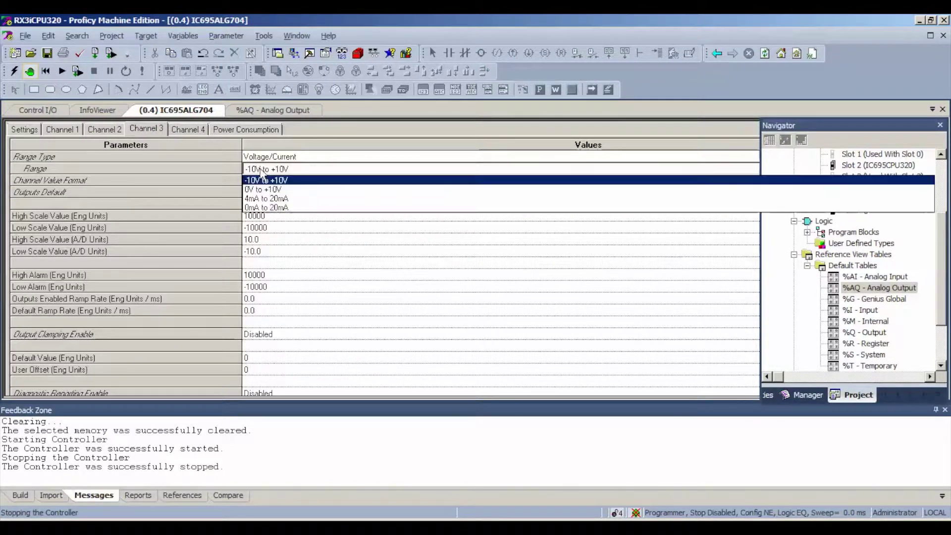
left_click(275, 208)
left_click(188, 130)
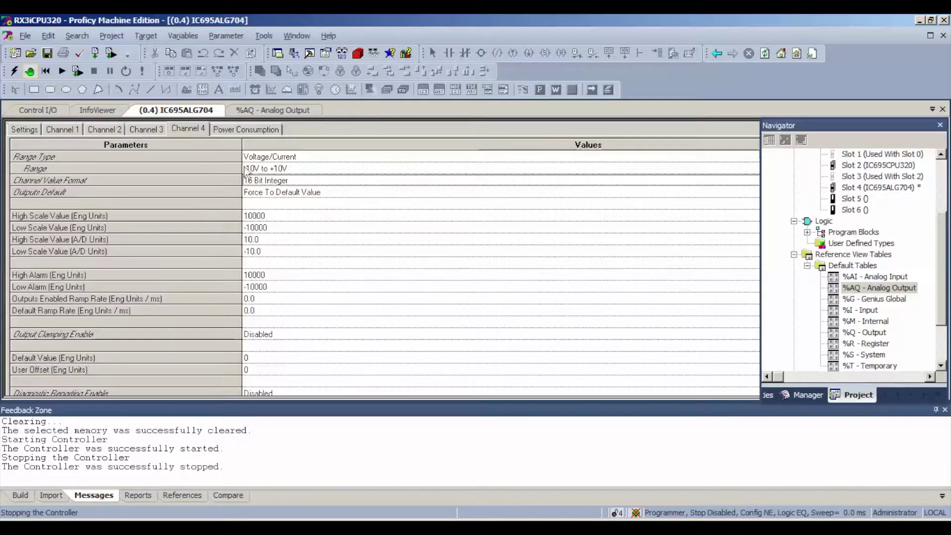
left_click(252, 170)
left_click(264, 208)
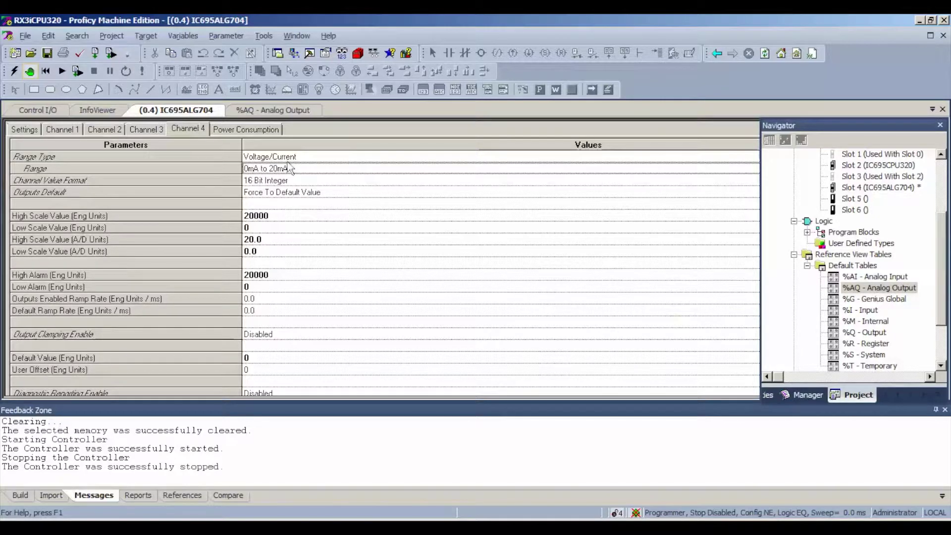
left_click(147, 36)
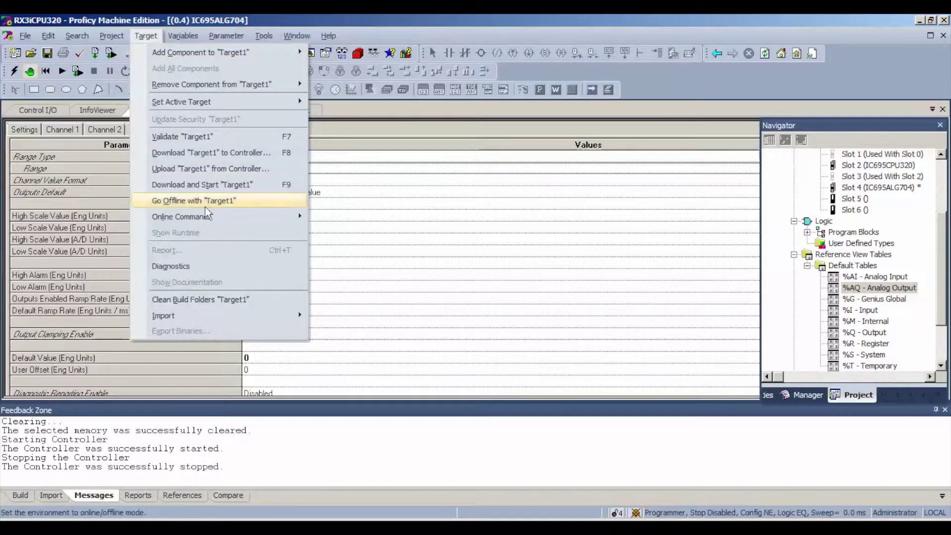
Clear the Controller and IO fault tables, then validate, build and download the project
mouse_move(208, 216)
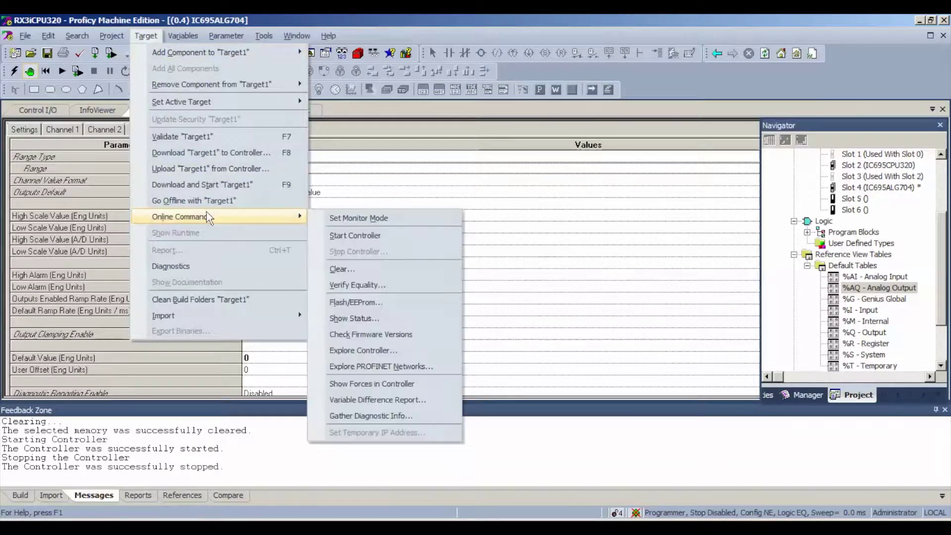
left_click(334, 269)
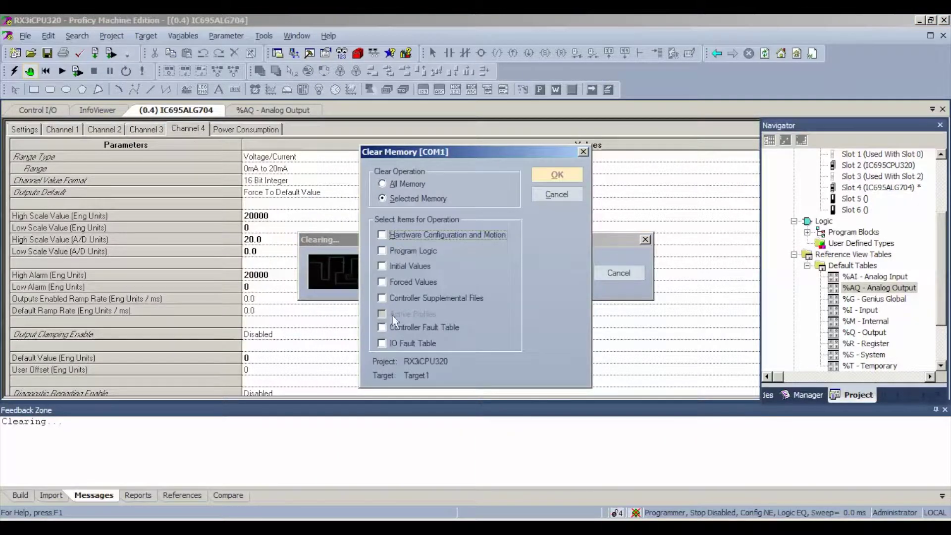
left_click(389, 327)
left_click(381, 343)
left_click(550, 174)
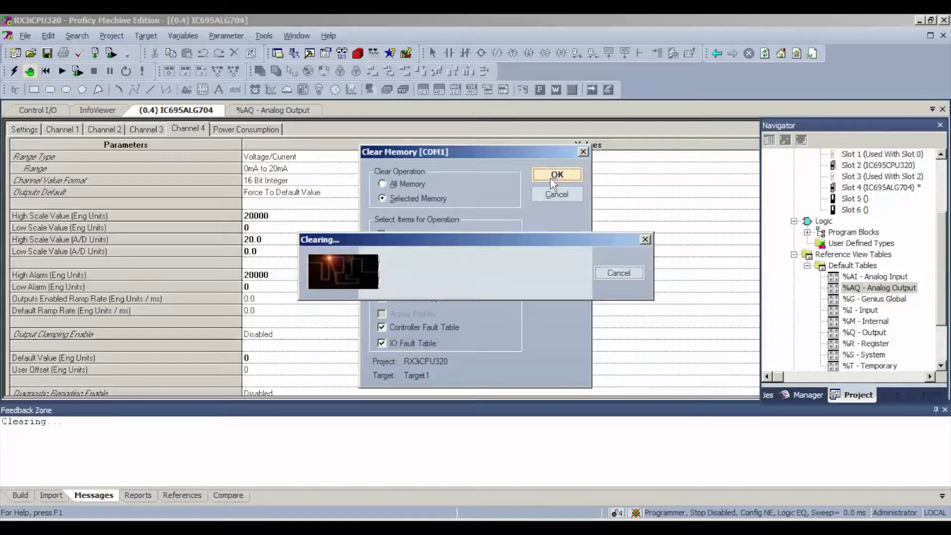
left_click(452, 303)
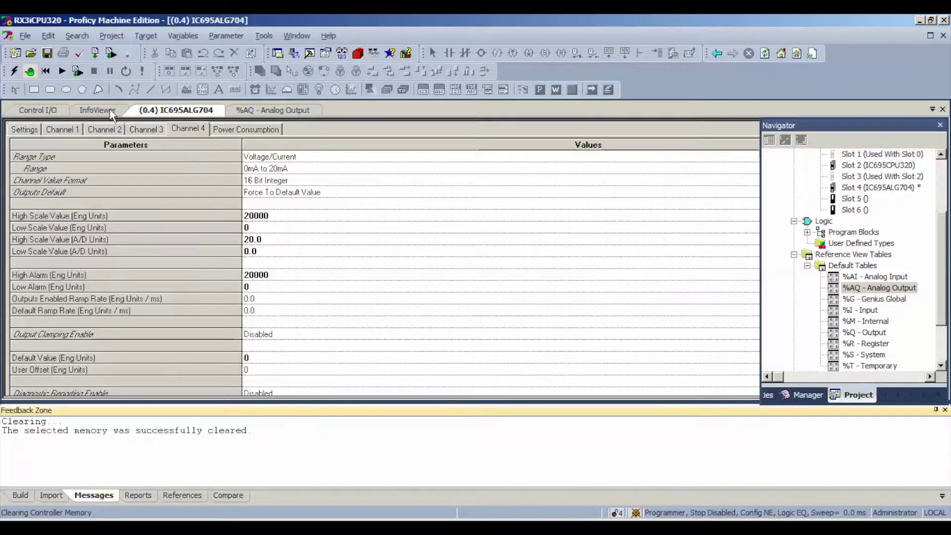
left_click(78, 74)
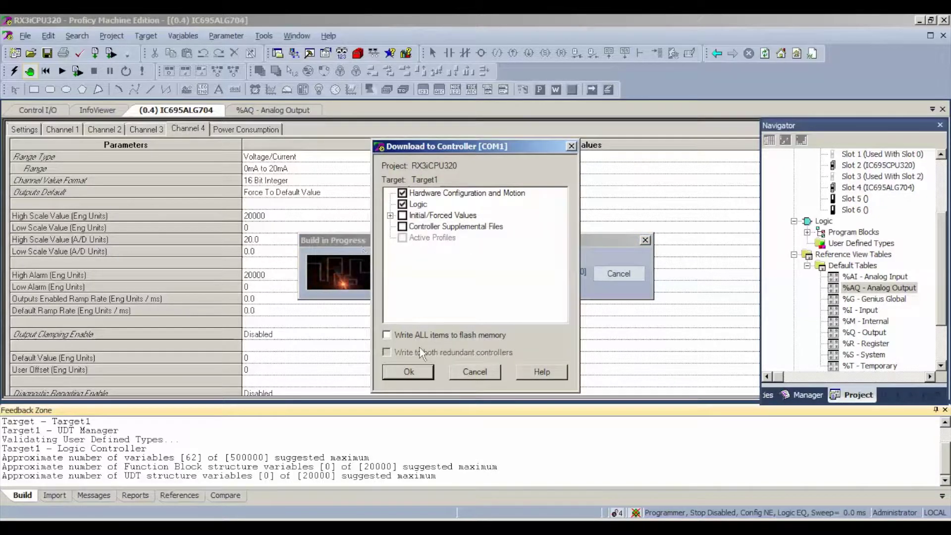
Download the hardware configuration and logic, then start the controller with outputs enabled
left_click(409, 372)
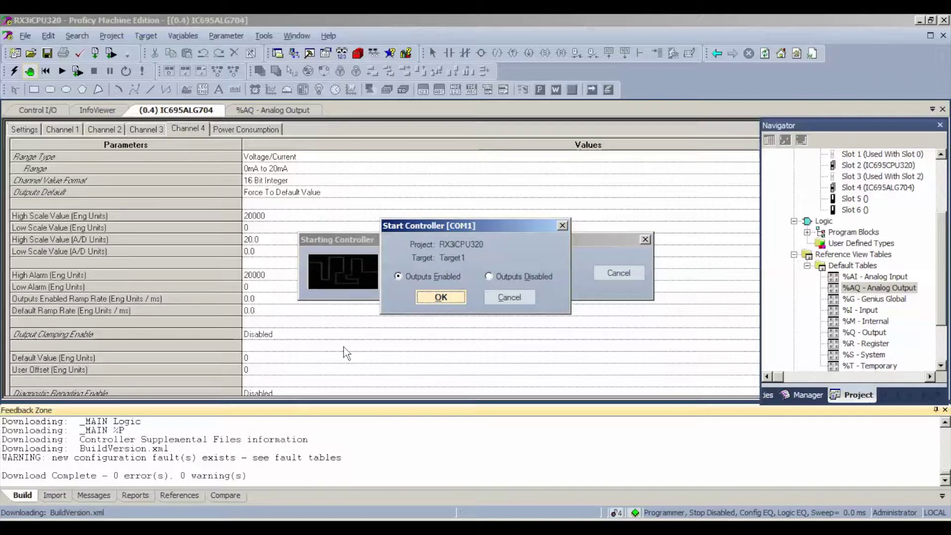
left_click(443, 298)
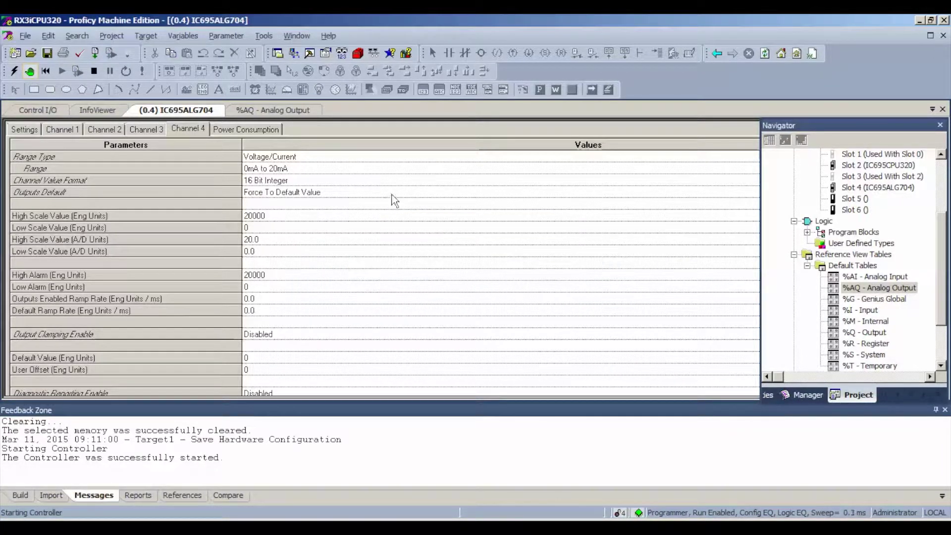
Enter 20000 into %AQ0001 and %AQ0003 in the analog output table
left_click(287, 113)
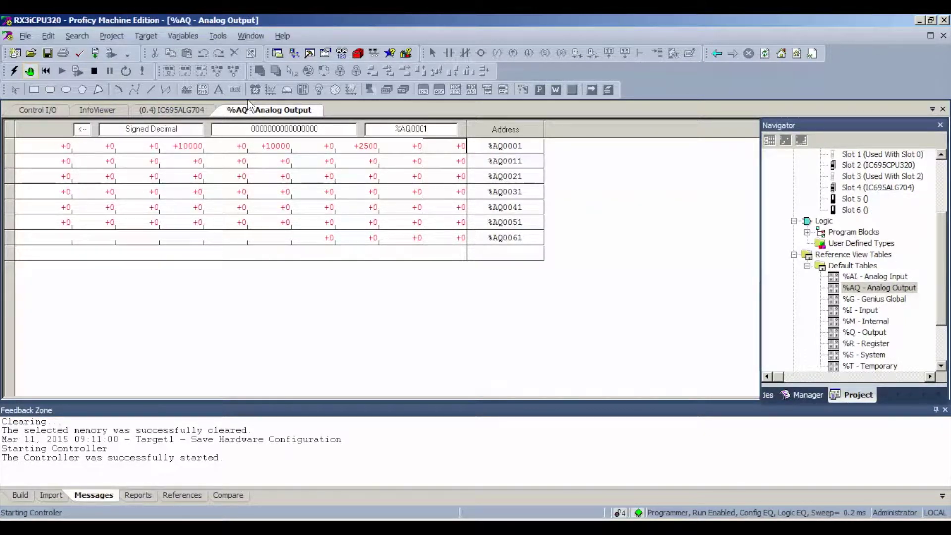
type("20000")
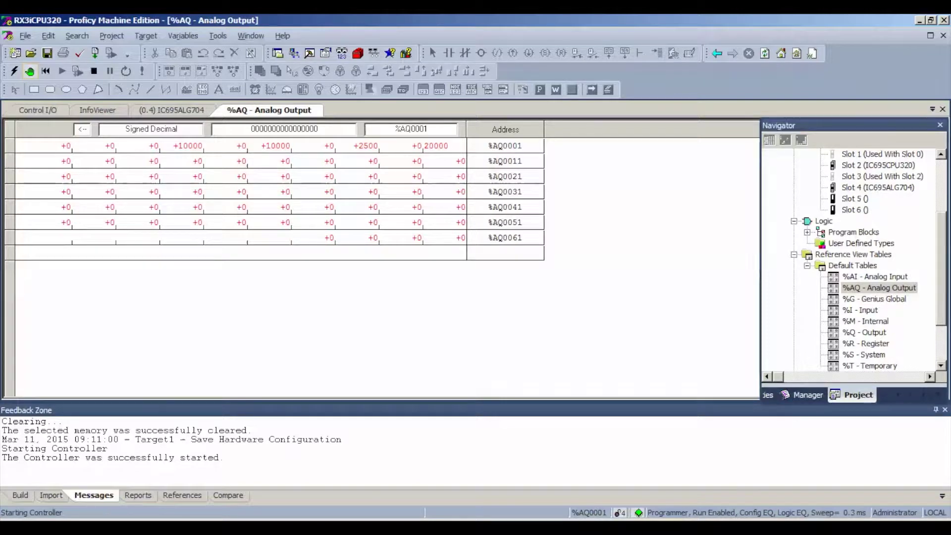
key("Return")
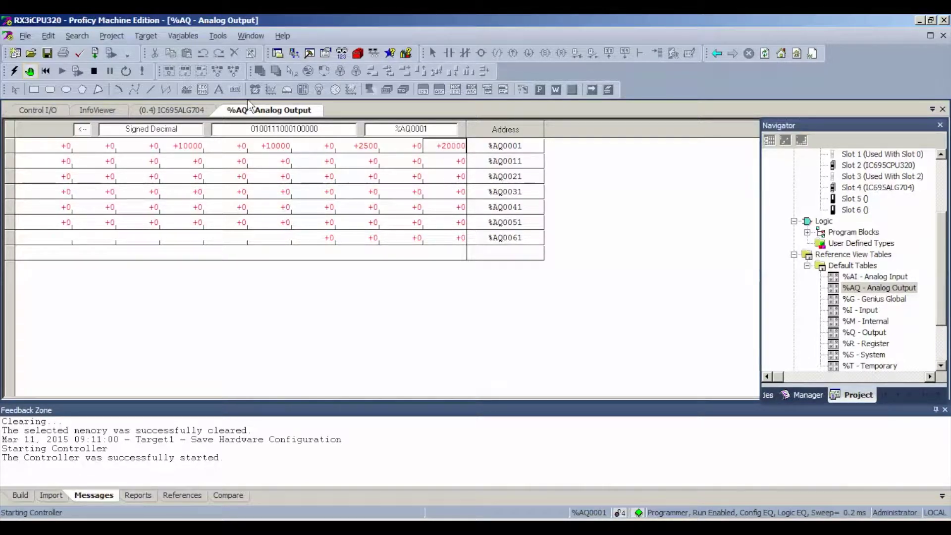
key("Left")
key("Left")
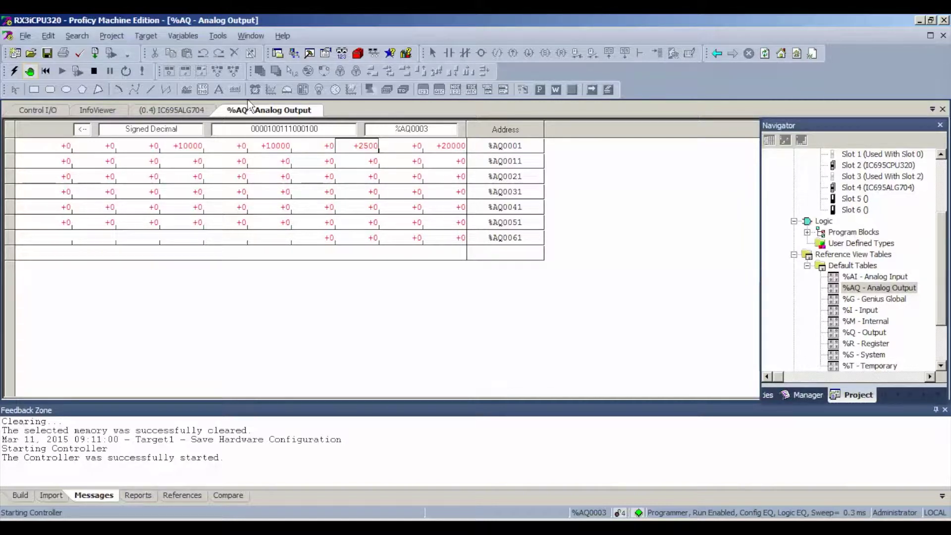
type("20000")
key("Return")
Check the IC695ALG704 module's general settings, then return to the %AQ table
left_click(159, 111)
left_click(31, 129)
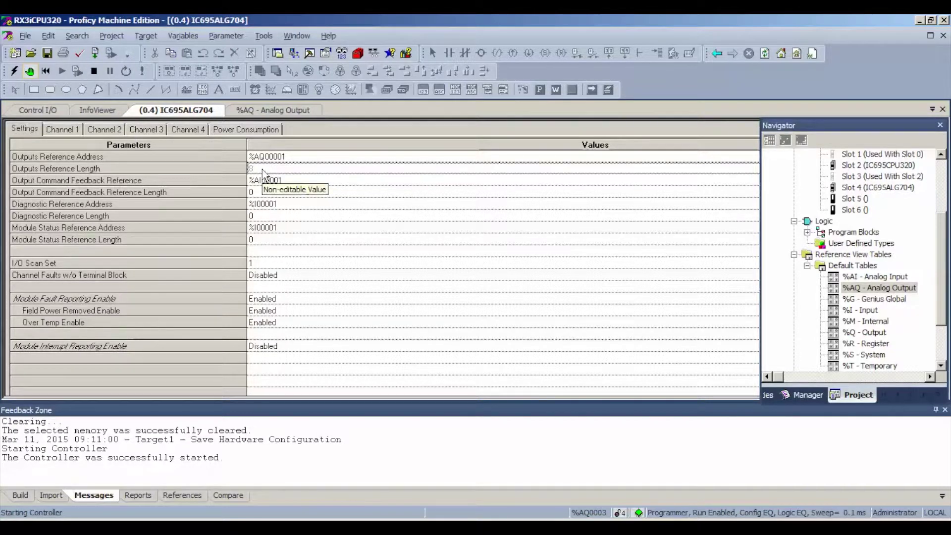
left_click(272, 110)
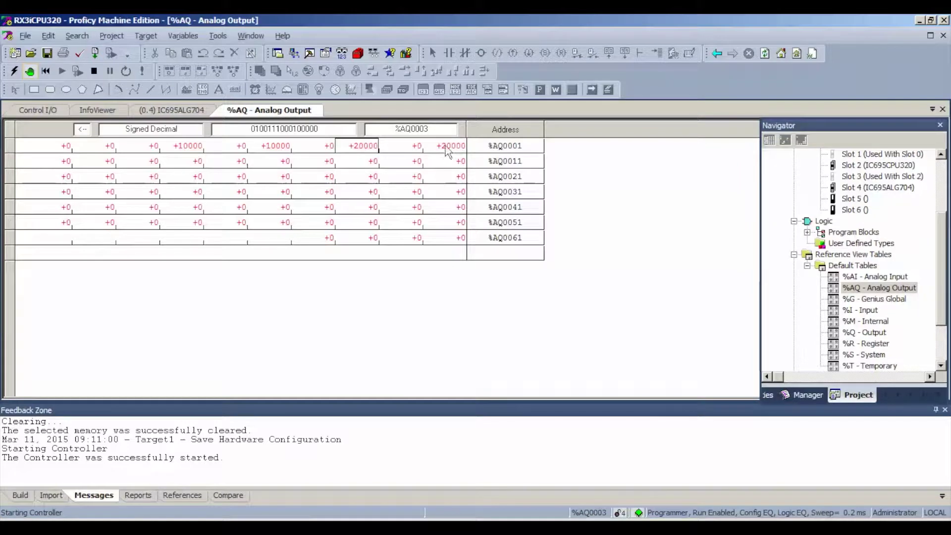